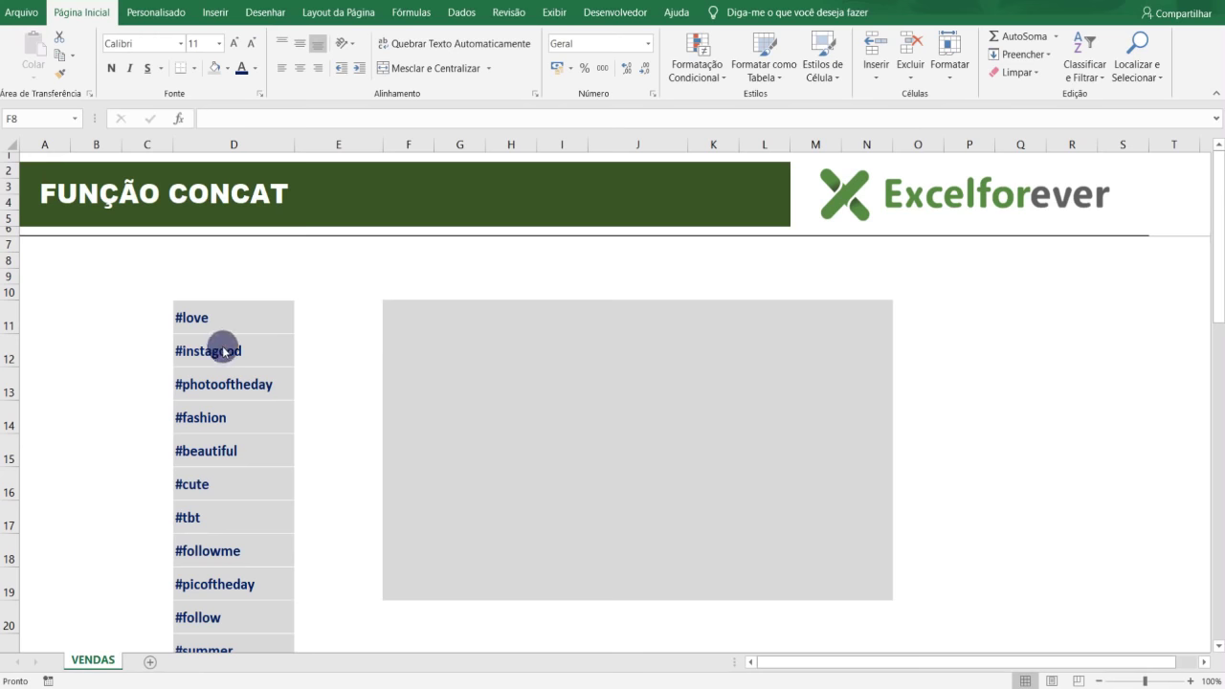
- Switch to the Gerenciador de Hashtags workbook and inspect the merged cell's concatenation formula
{"action": "scroll", "coordinate": [226, 359], "scroll_direction": "down", "scroll_amount": 1}
{"action": "scroll", "coordinate": [228, 402], "scroll_direction": "down", "scroll_amount": 4}
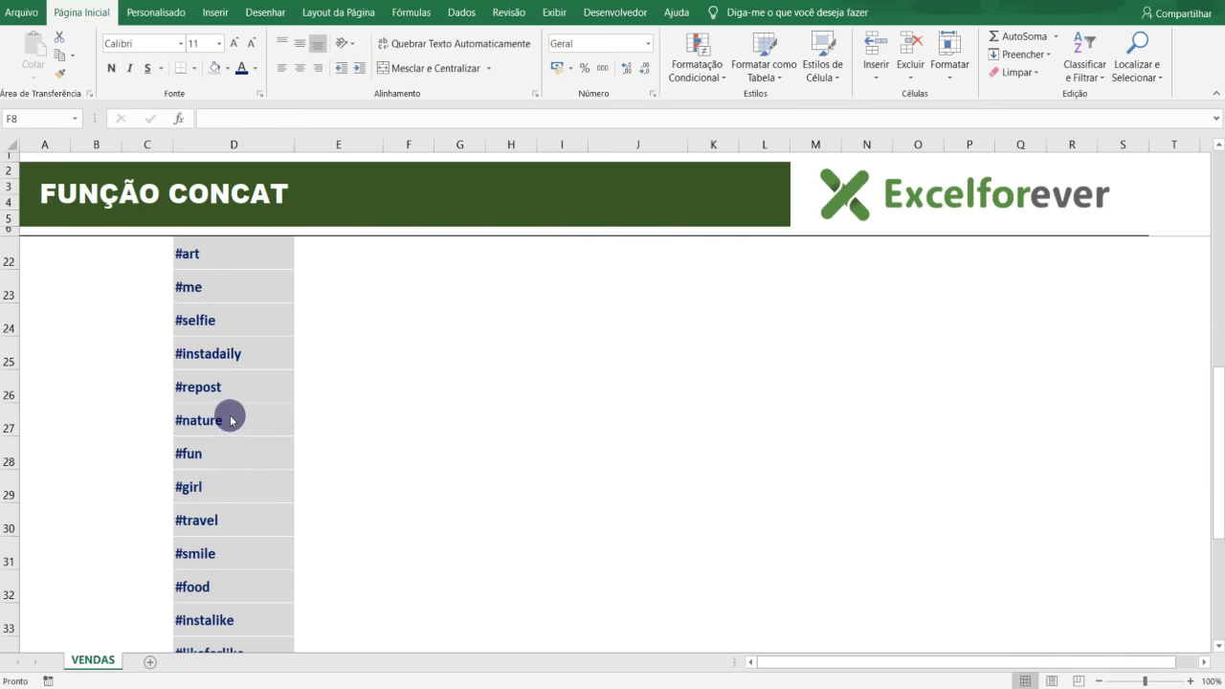
{"action": "scroll", "coordinate": [230, 407], "scroll_direction": "up", "scroll_amount": 3}
{"action": "scroll", "coordinate": [231, 414], "scroll_direction": "up", "scroll_amount": 2}
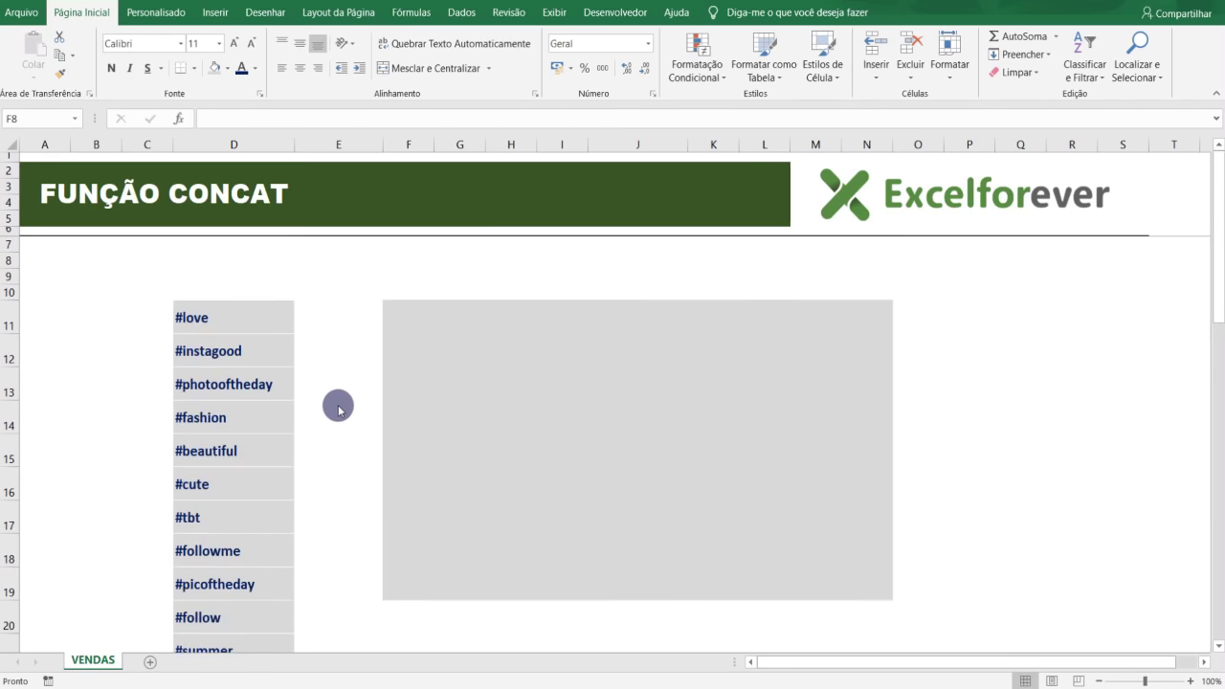
{"action": "key", "text": "alt+Tab"}
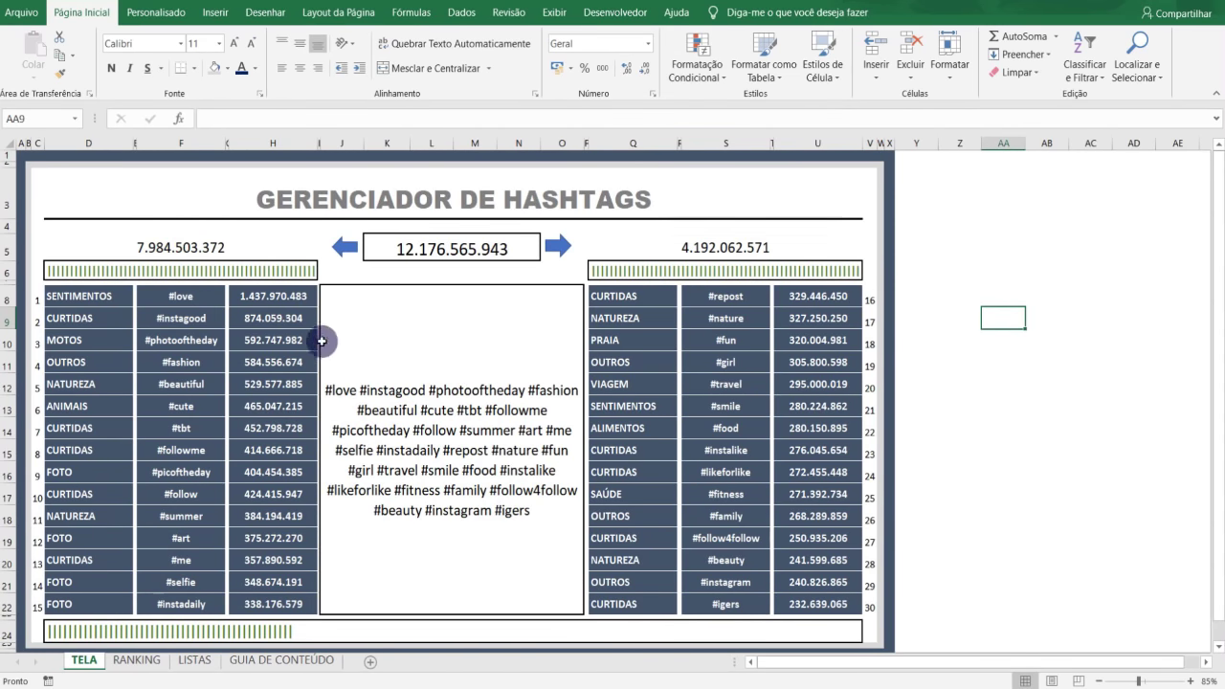
{"action": "left_click", "coordinate": [430, 397]}
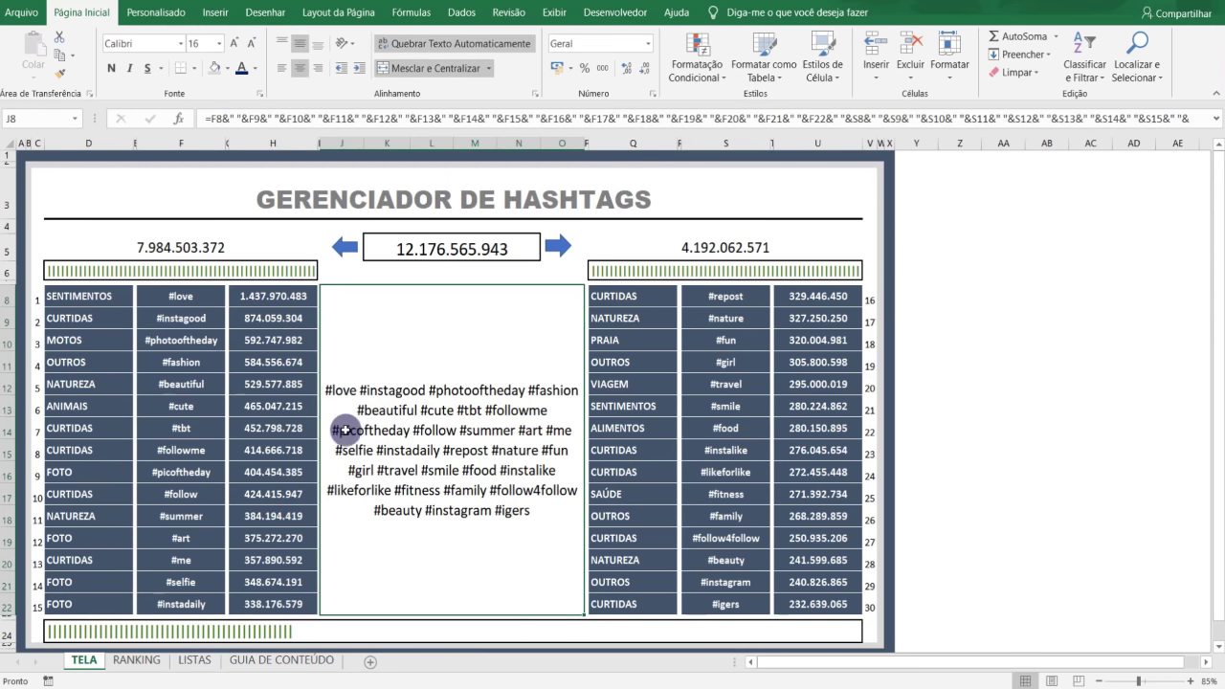
- Look at the NATUREZA category and browse the #fashion cell's hashtag choices, leaving it unchanged
{"action": "left_click", "coordinate": [94, 383]}
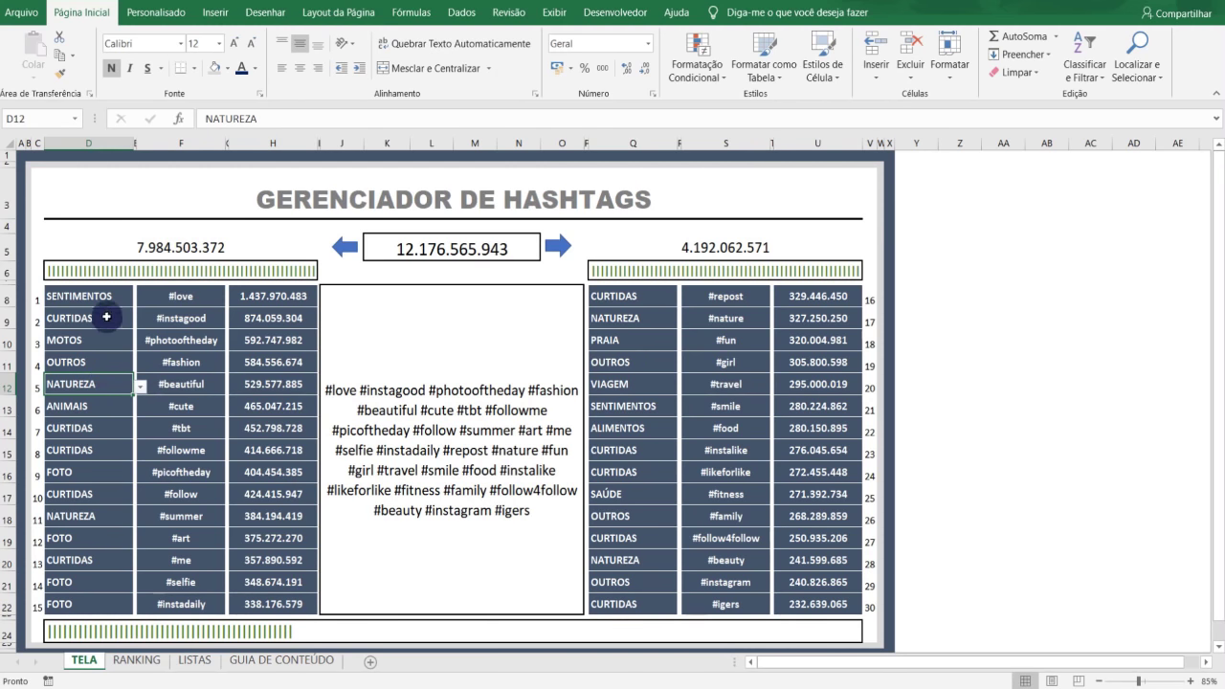
{"action": "left_click", "coordinate": [187, 362]}
{"action": "left_click", "coordinate": [231, 363]}
{"action": "left_click_drag", "start_coordinate": [227, 390], "coordinate": [234, 417]}
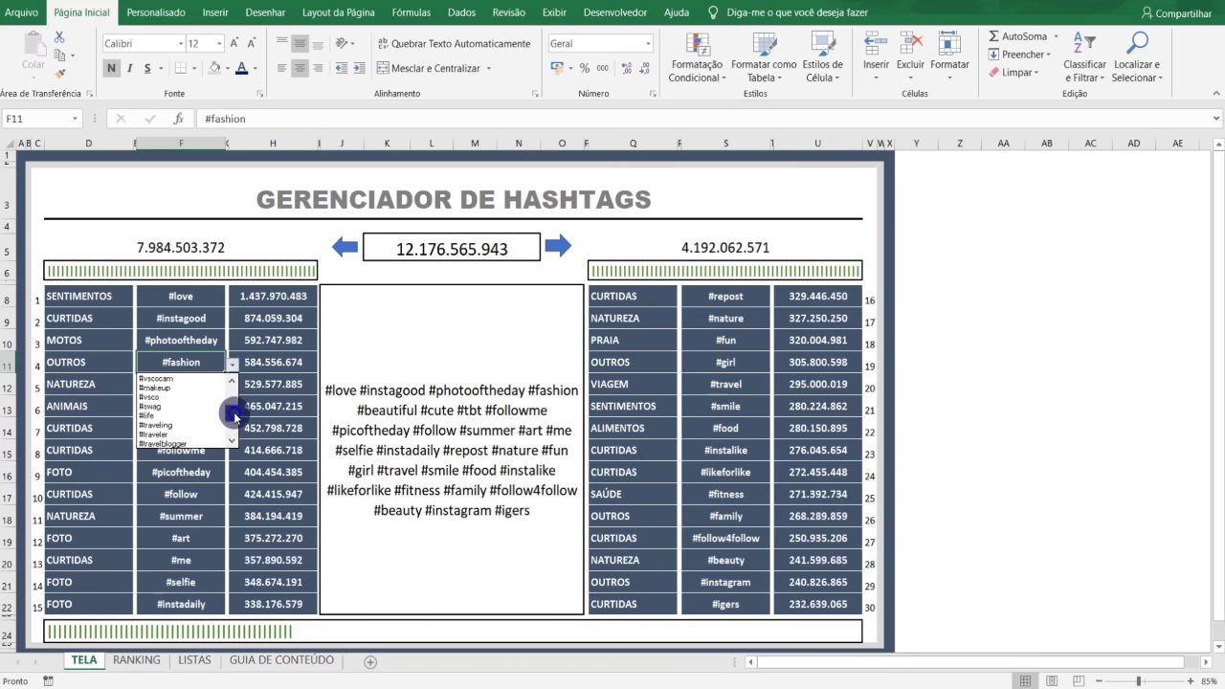
{"action": "left_click_drag", "start_coordinate": [234, 414], "coordinate": [232, 405]}
{"action": "key", "text": "Escape"}
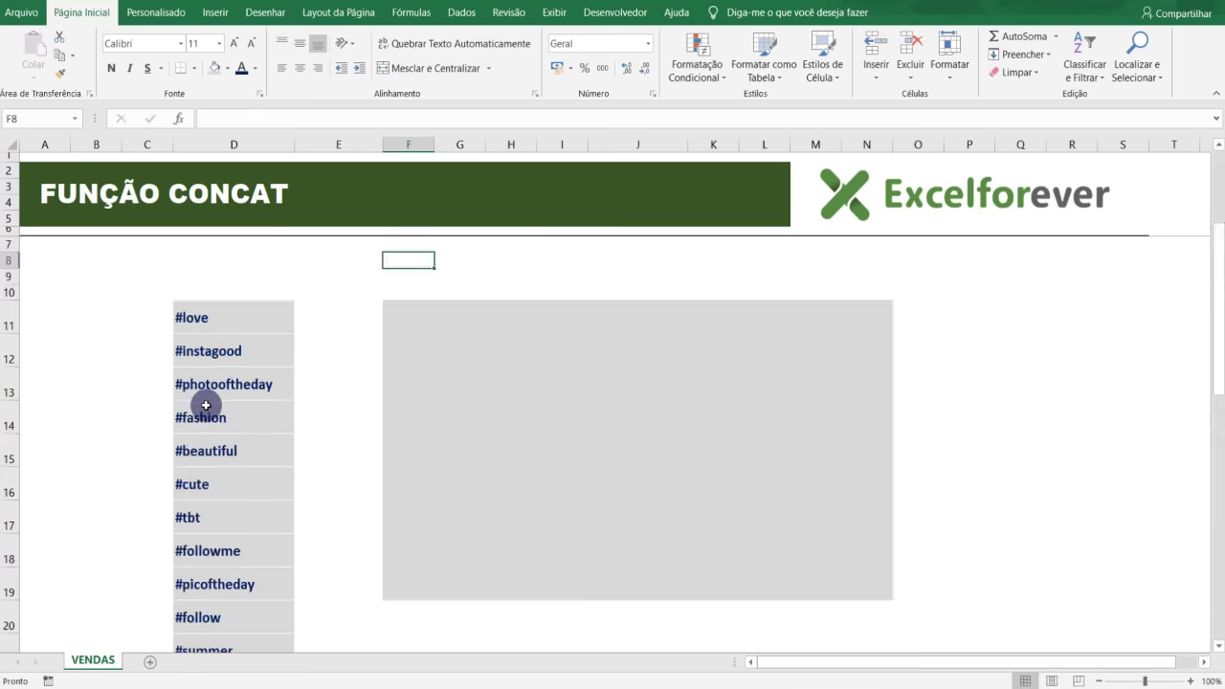
{"action": "scroll", "coordinate": [238, 431], "scroll_direction": "down", "scroll_amount": 6}
{"action": "scroll", "coordinate": [228, 413], "scroll_direction": "down", "scroll_amount": 6}
{"action": "scroll", "coordinate": [228, 413], "scroll_direction": "up", "scroll_amount": 5}
{"action": "scroll", "coordinate": [205, 396], "scroll_direction": "up", "scroll_amount": 7}
- Select all 30 hashtags from D11 downward, then select the merged gray output cell
{"action": "left_click", "coordinate": [212, 319]}
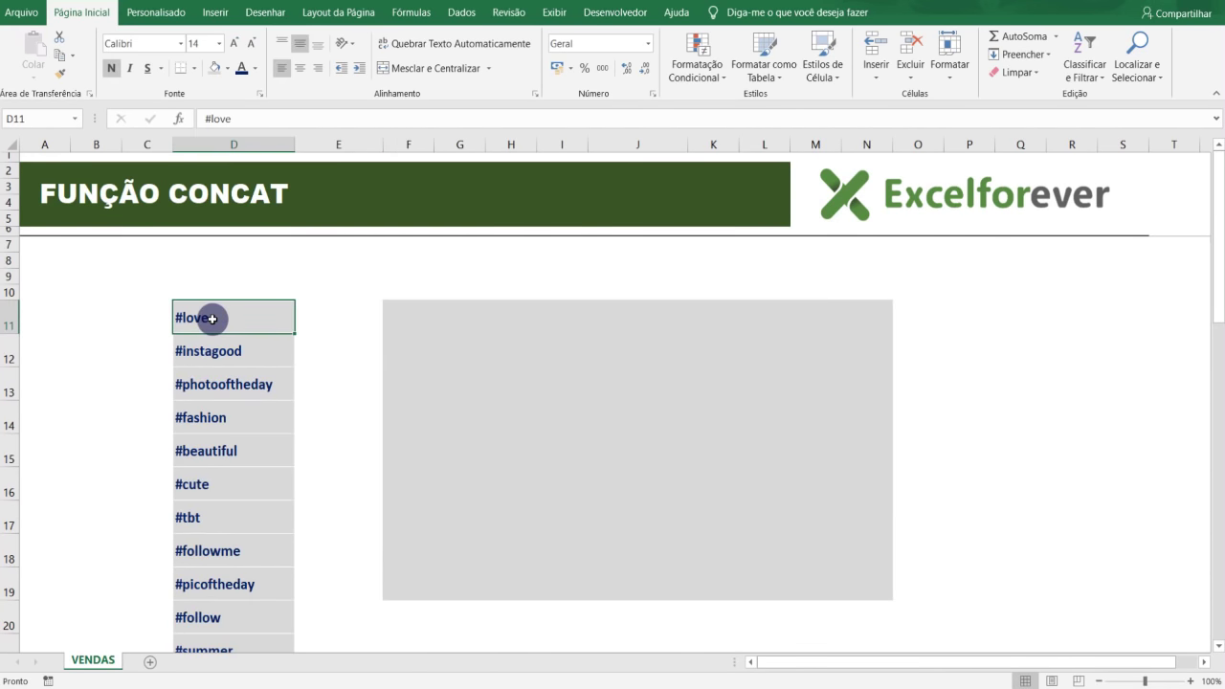
{"action": "key", "text": "ctrl+shift+Down"}
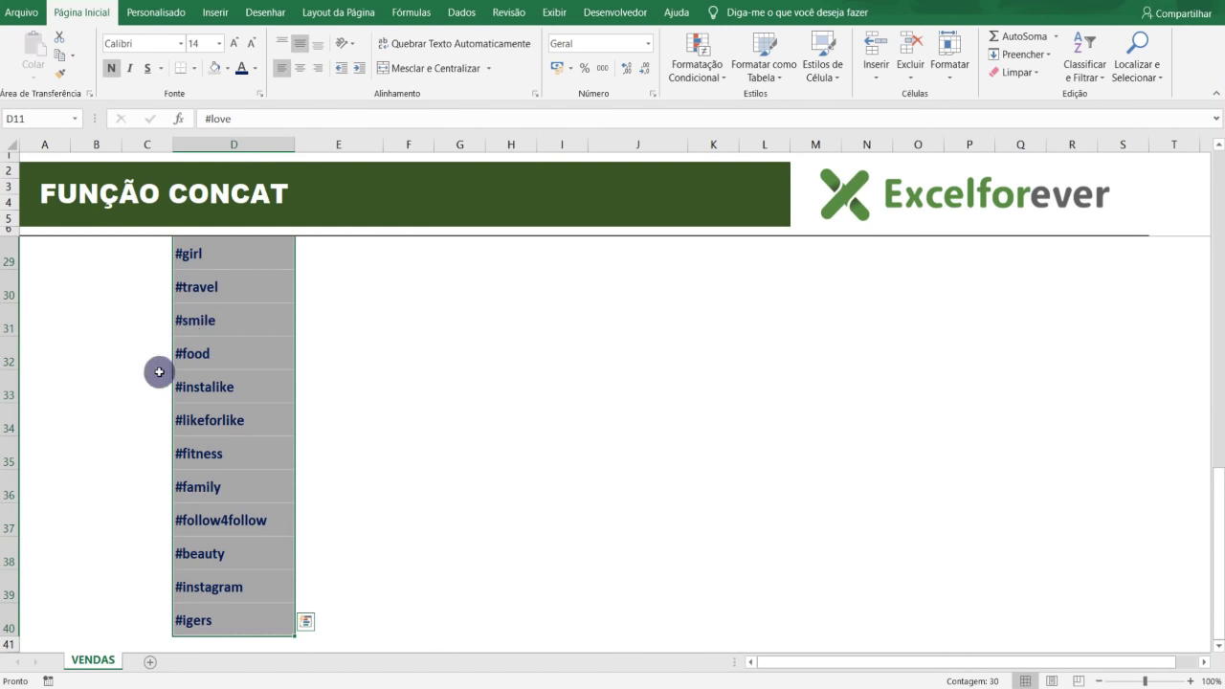
{"action": "scroll", "coordinate": [626, 524], "scroll_direction": "up", "scroll_amount": 1}
{"action": "scroll", "coordinate": [556, 456], "scroll_direction": "up", "scroll_amount": 6}
{"action": "left_click", "coordinate": [499, 377]}
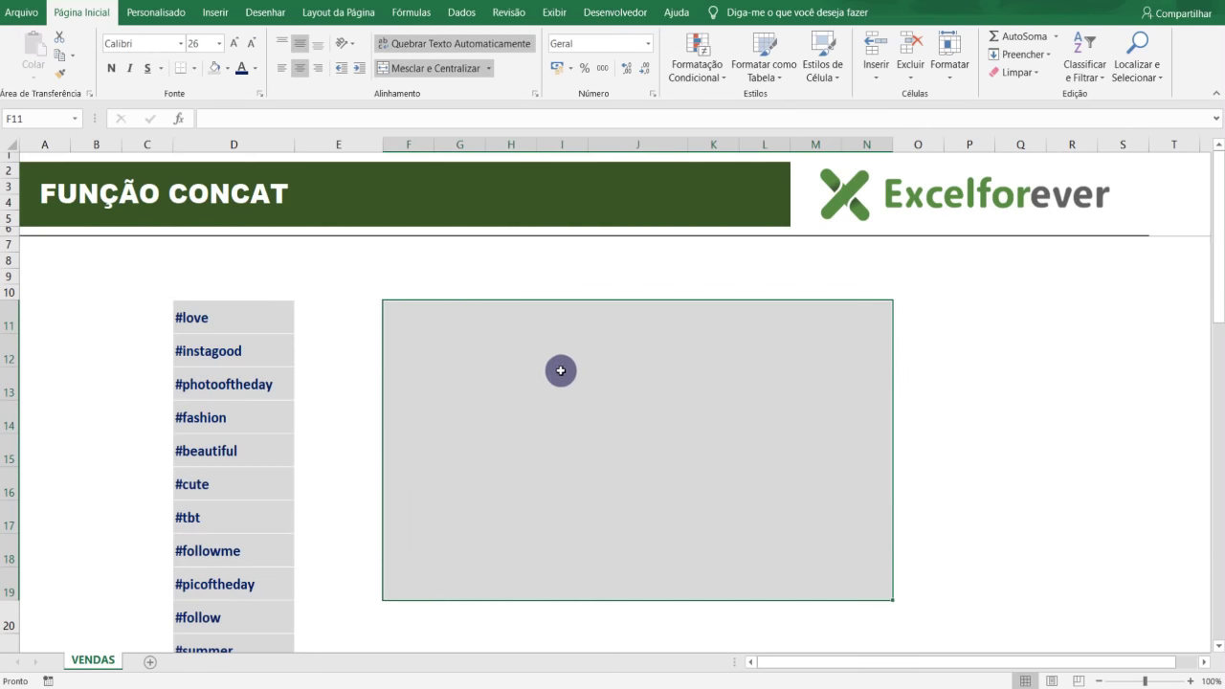
{"action": "left_click", "coordinate": [1074, 387]}
{"action": "left_click", "coordinate": [670, 390]}
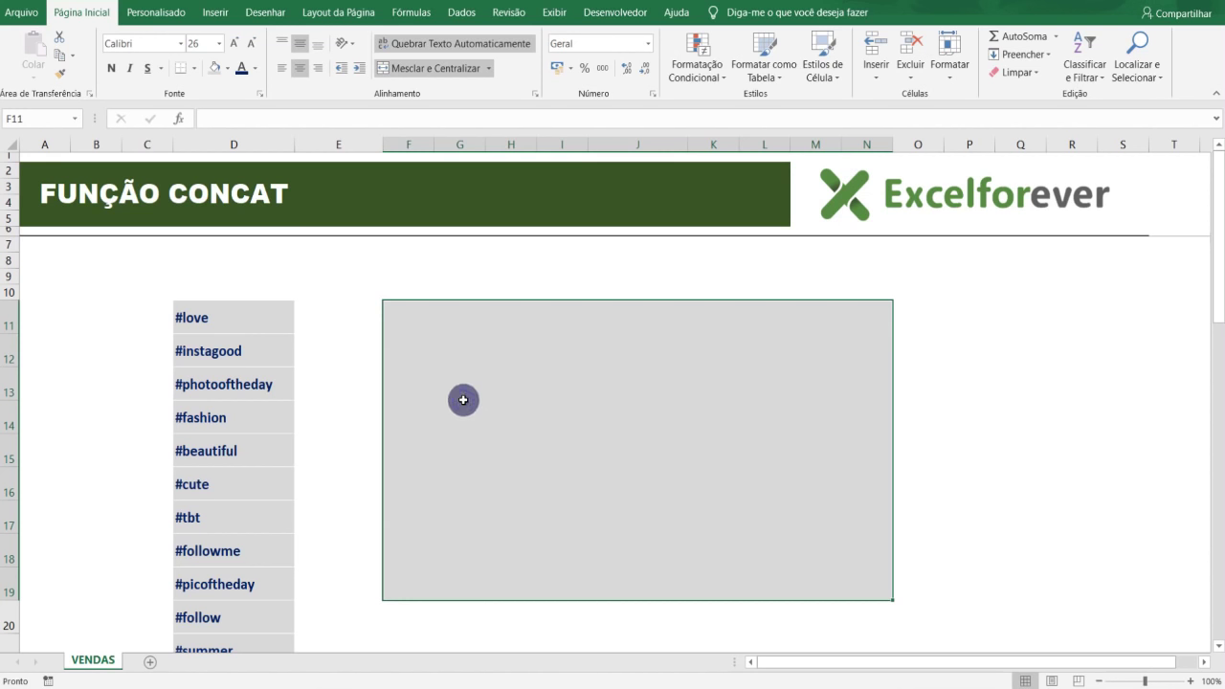
- Start =CONCATENAR( in the gray cell and add D11 through D20 separated by semicolons
{"action": "type", "text": "="}
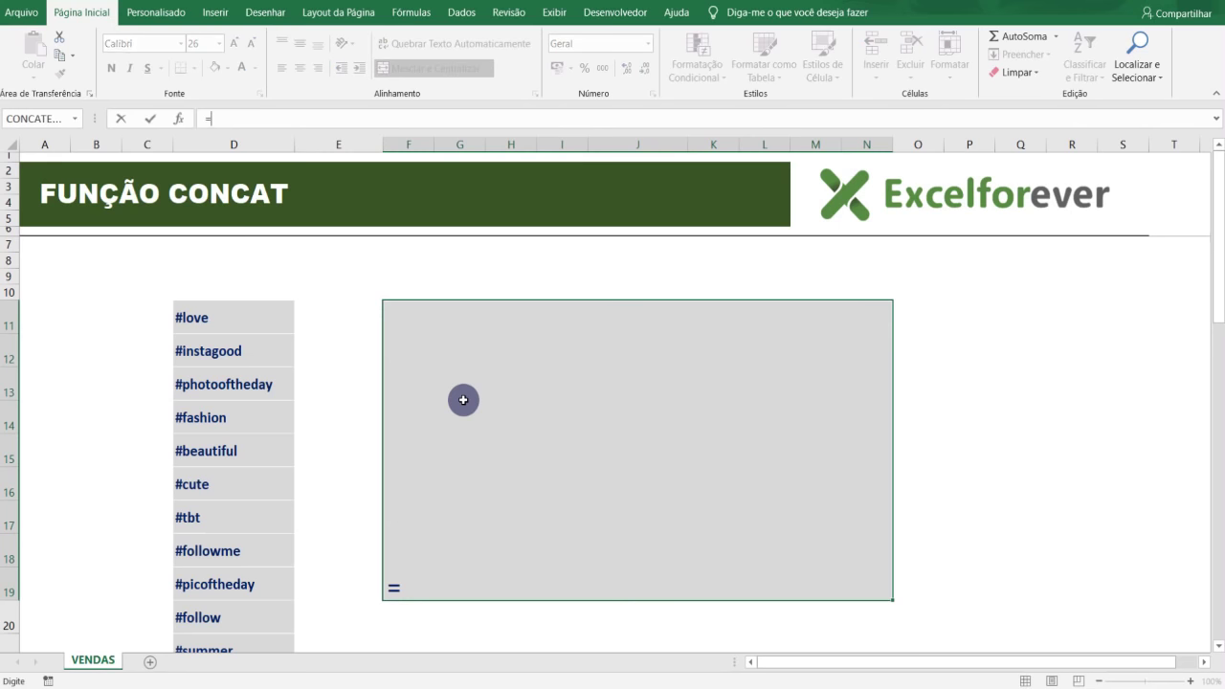
{"action": "type", "text": "concatenar("}
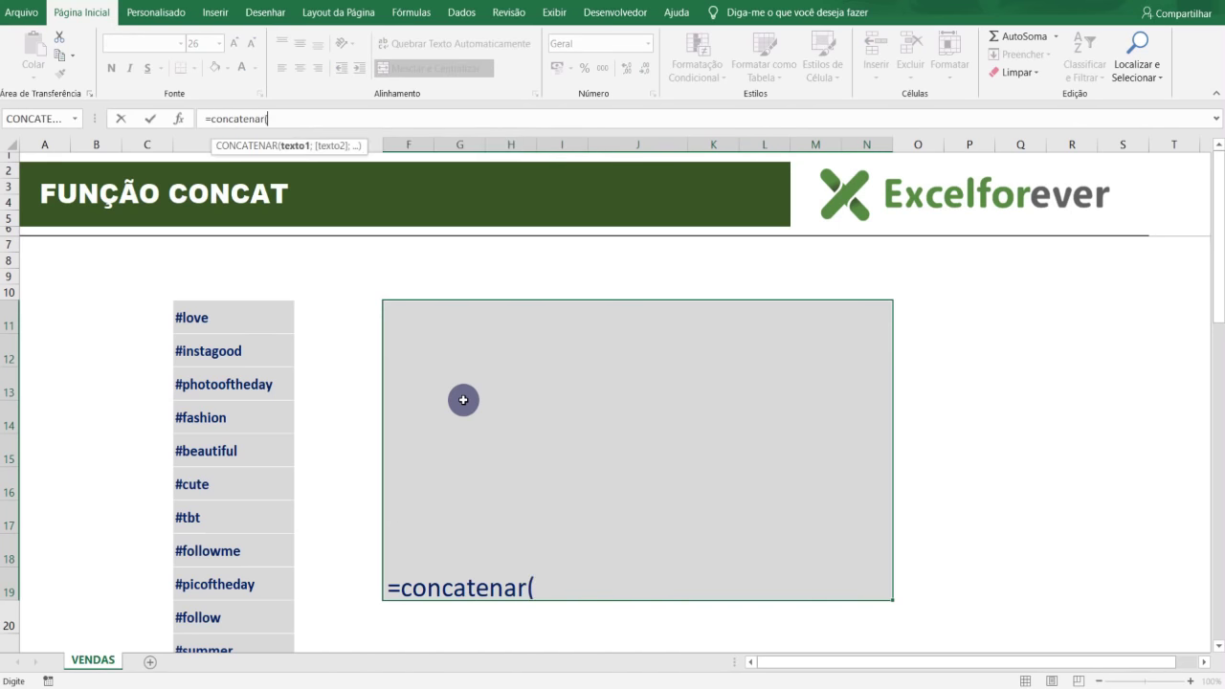
{"action": "left_click", "coordinate": [221, 318]}
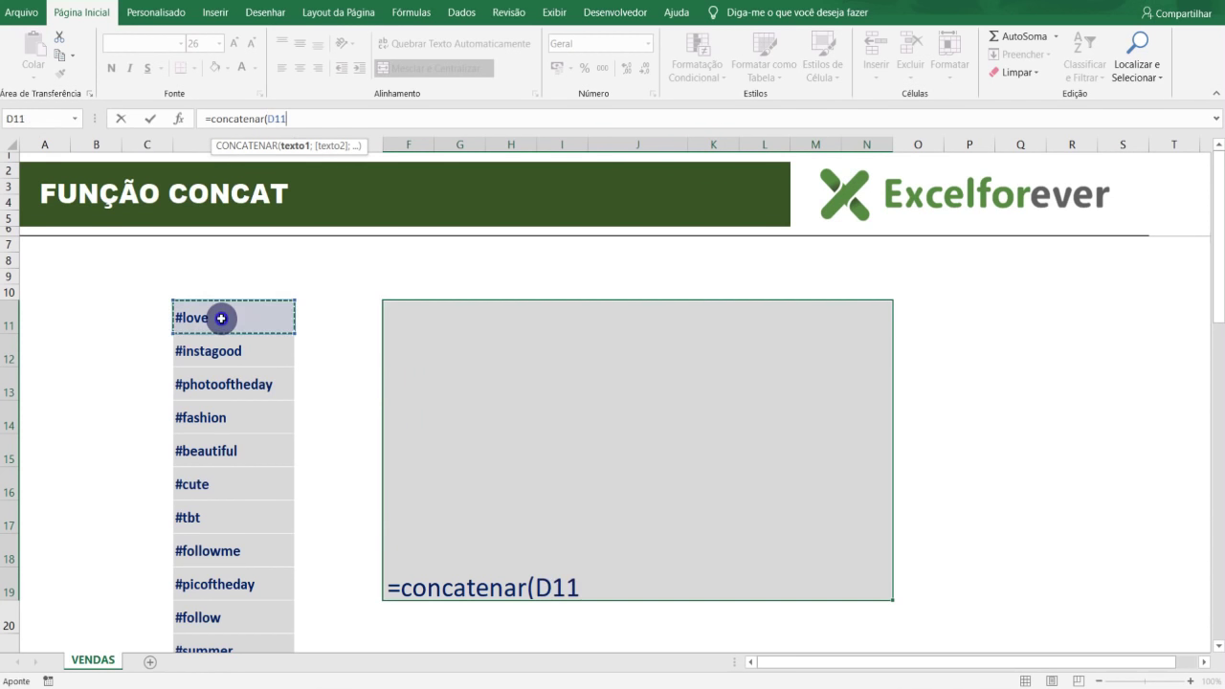
{"action": "type", "text": ";"}
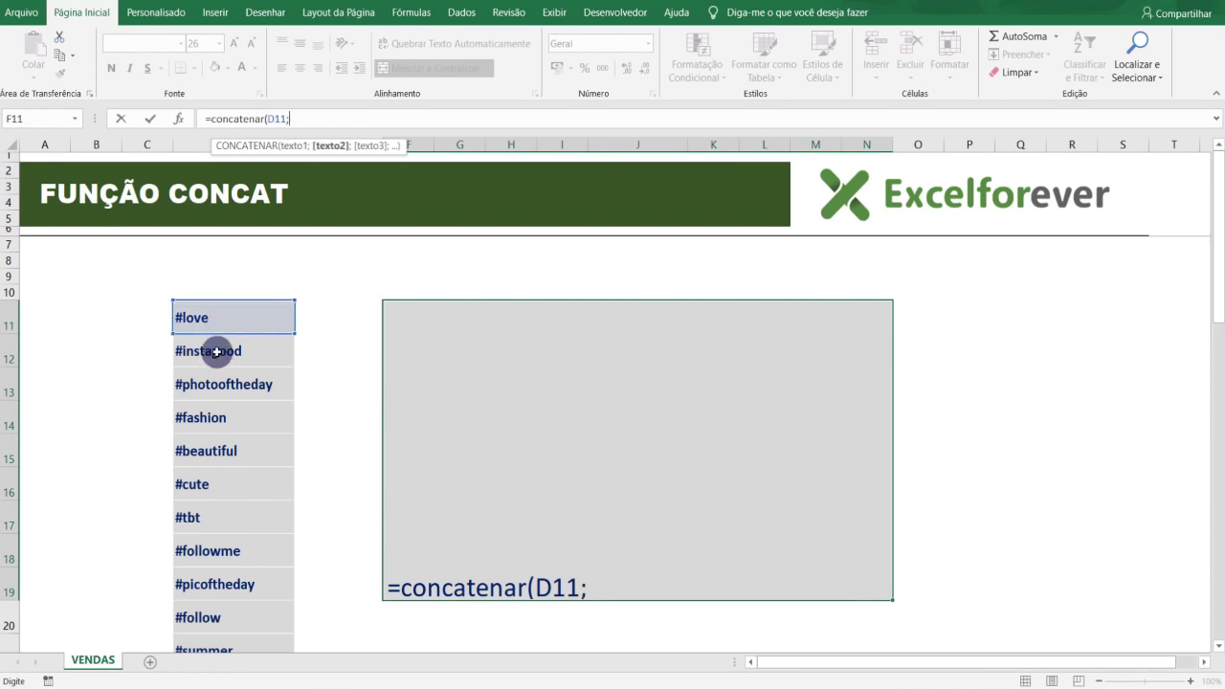
{"action": "left_click", "coordinate": [219, 350]}
{"action": "type", "text": ";"}
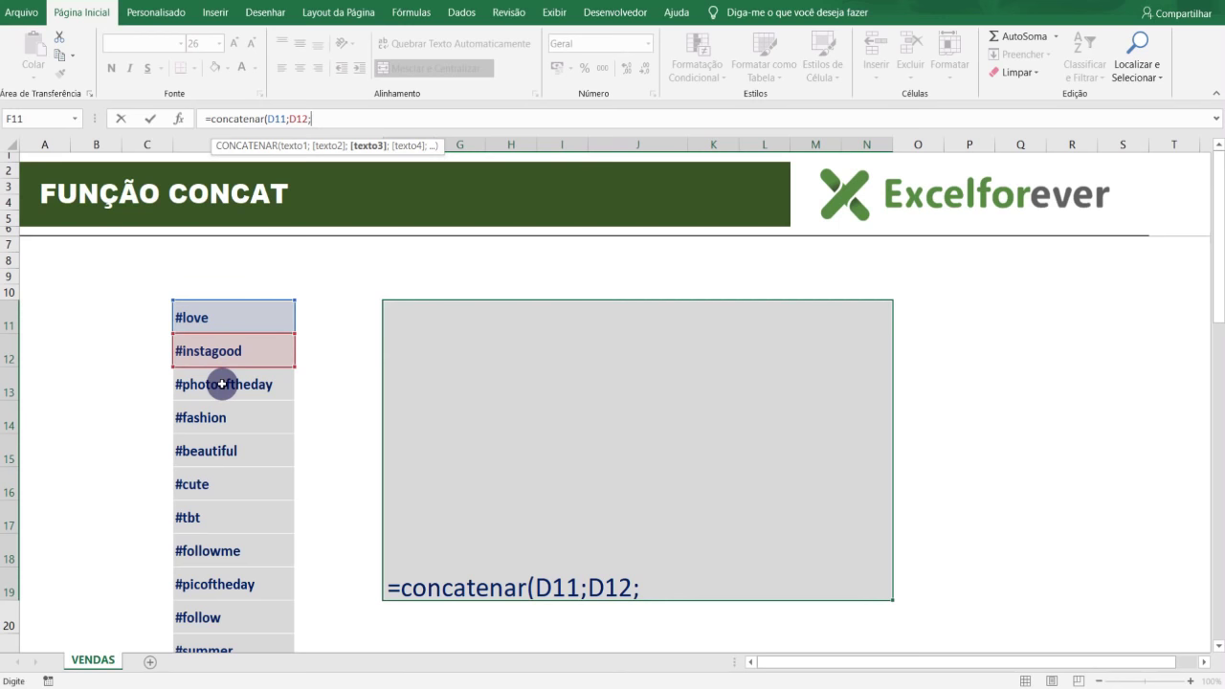
{"action": "left_click", "coordinate": [221, 383]}
{"action": "type", "text": ";"}
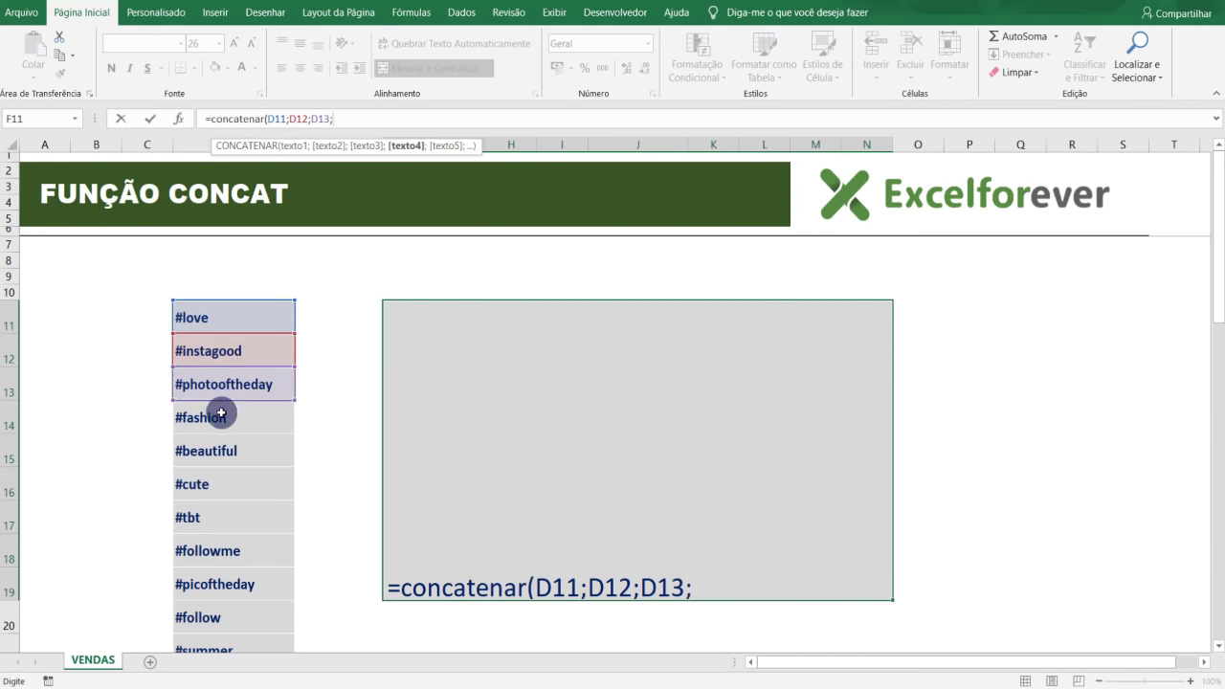
{"action": "left_click", "coordinate": [221, 428]}
{"action": "type", "text": ";"}
{"action": "left_click", "coordinate": [226, 448]}
{"action": "type", "text": ";"}
{"action": "left_click", "coordinate": [225, 483]}
{"action": "type", "text": ";"}
{"action": "left_click", "coordinate": [221, 527]}
{"action": "type", "text": ";"}
{"action": "left_click", "coordinate": [222, 555]}
{"action": "type", "text": ";"}
{"action": "left_click", "coordinate": [226, 583]}
{"action": "type", "text": ";"}
{"action": "left_click", "coordinate": [219, 615]}
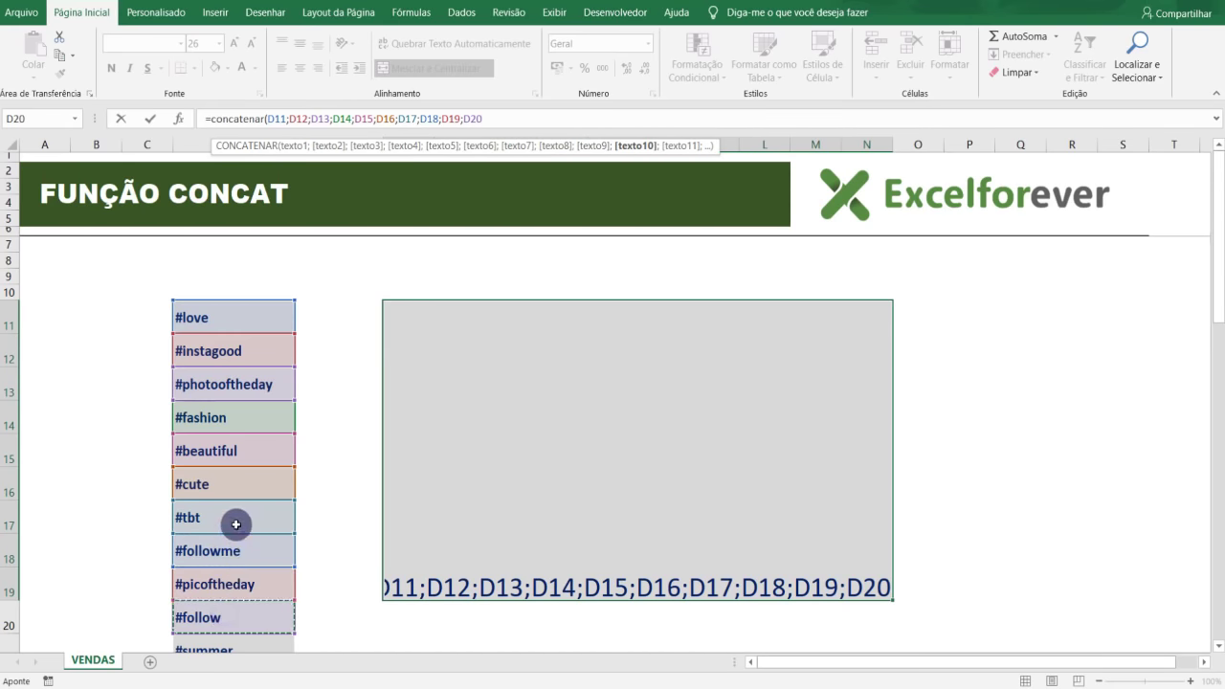
- Add D21 through D24, close the parenthesis and commit the CONCATENAR formula
{"action": "scroll", "coordinate": [230, 507], "scroll_direction": "down", "scroll_amount": 3}
{"action": "type", "text": ";"}
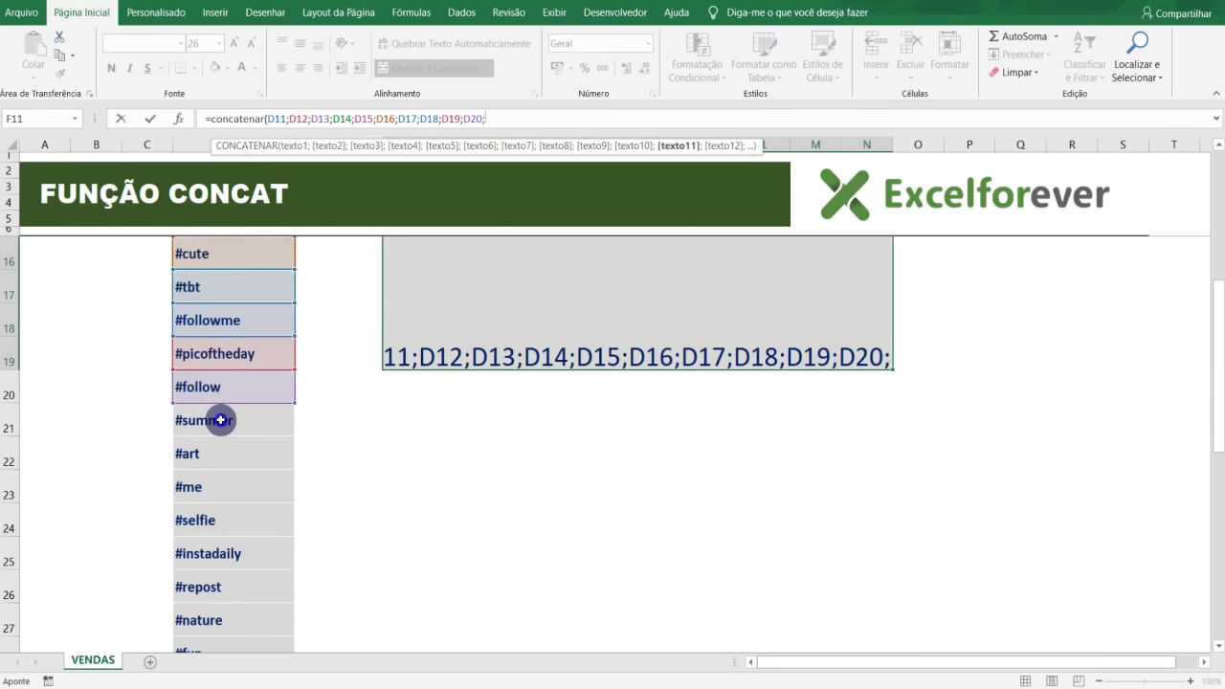
{"action": "left_click", "coordinate": [220, 421]}
{"action": "type", "text": ";"}
{"action": "left_click", "coordinate": [223, 457]}
{"action": "type", "text": ";"}
{"action": "left_click", "coordinate": [220, 487]}
{"action": "type", "text": ";"}
{"action": "left_click", "coordinate": [224, 517]}
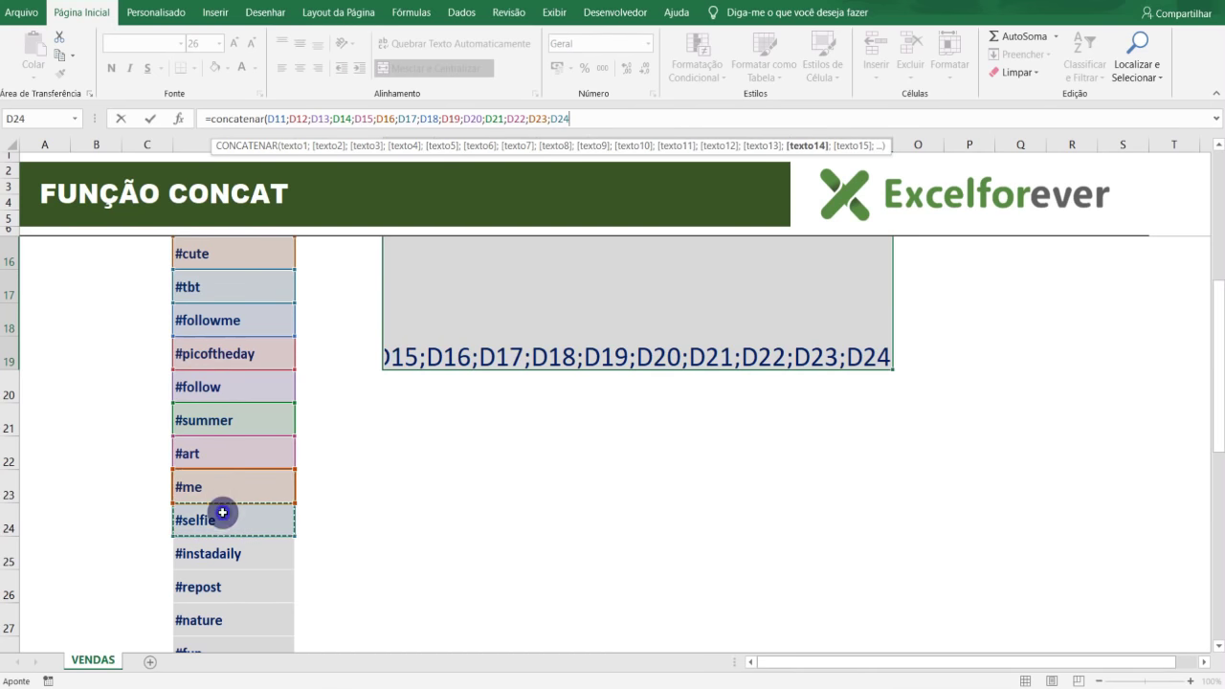
{"action": "type", "text": ")"}
{"action": "key", "text": "Return"}
{"action": "scroll", "coordinate": [547, 534], "scroll_direction": "up", "scroll_amount": 2}
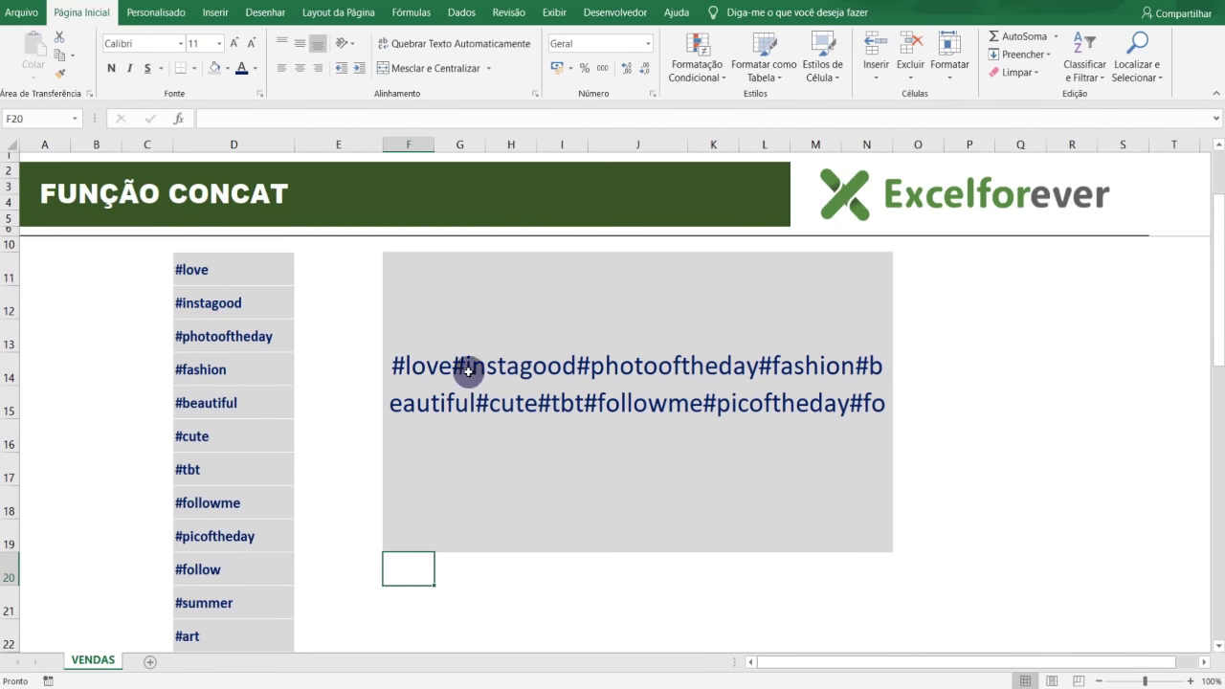
{"action": "left_click", "coordinate": [477, 384]}
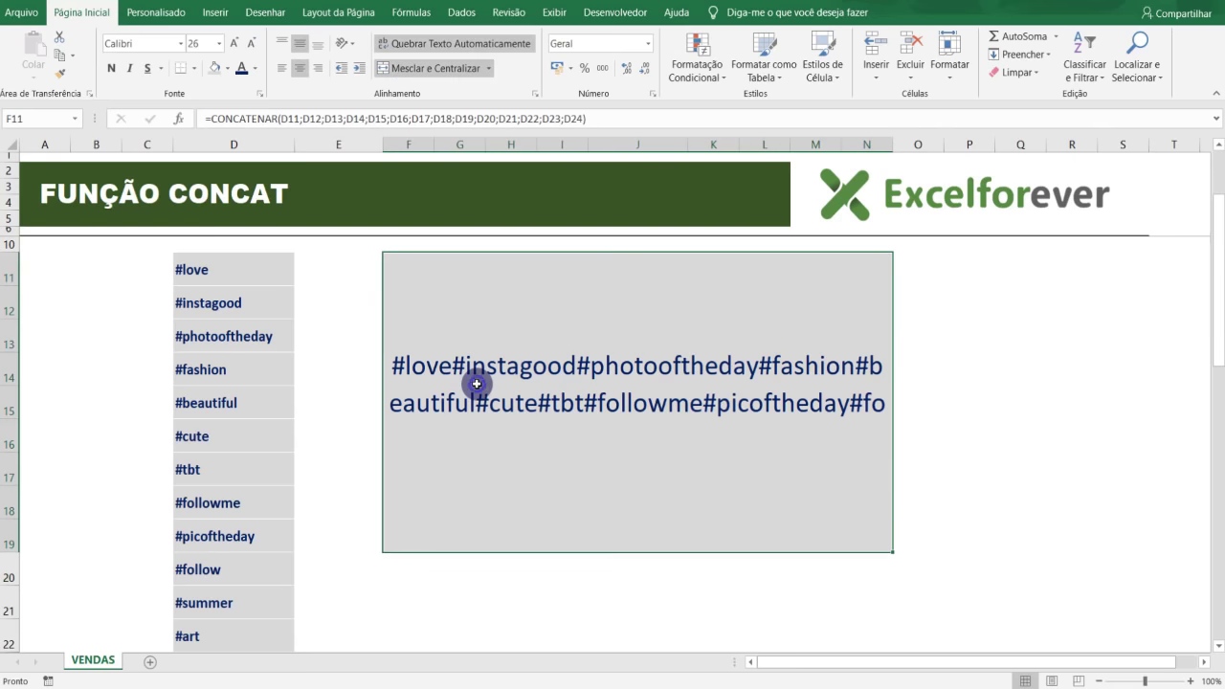
- Replace the gray cell's CONCATENAR with =CONCAT(D11:D40), joining all 30 hashtags
{"action": "key", "text": "Delete"}
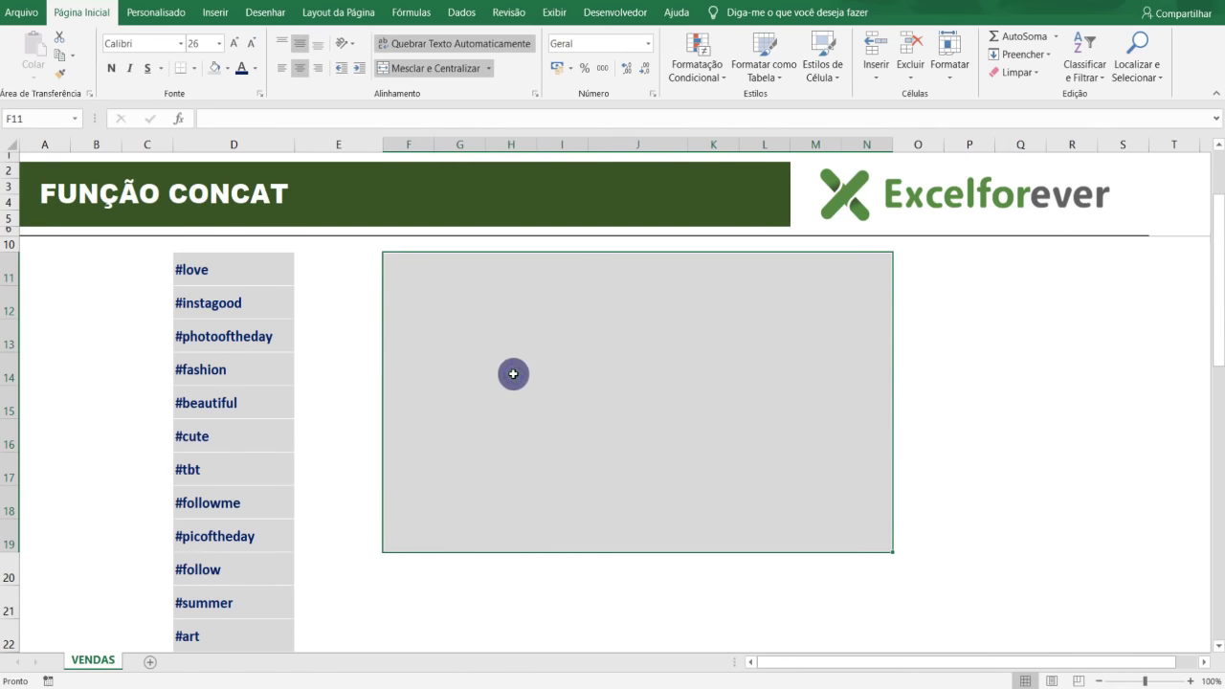
{"action": "type", "text": "=concat("}
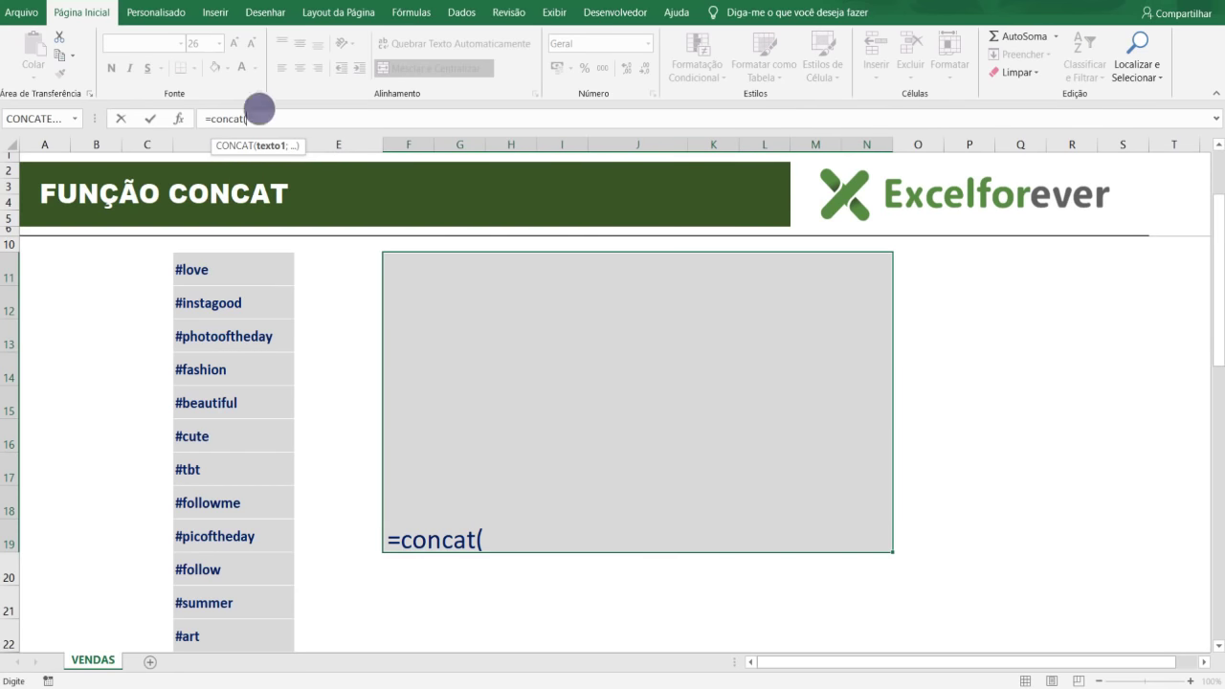
{"action": "left_click", "coordinate": [235, 268]}
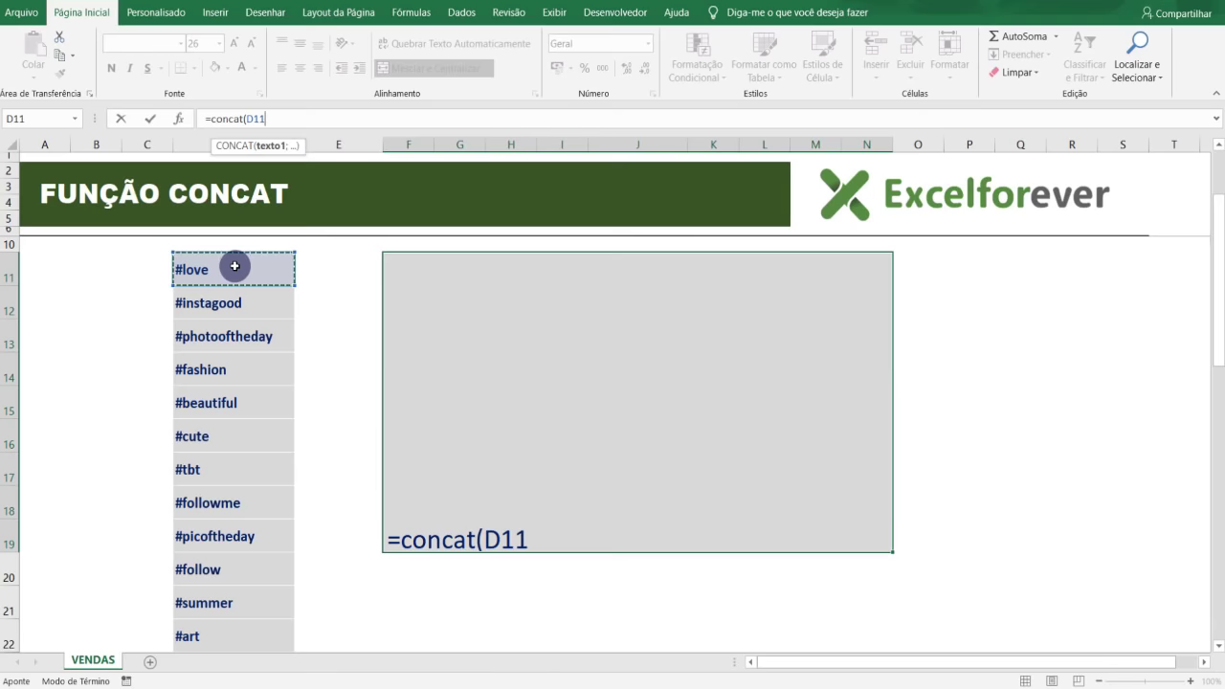
{"action": "key", "text": "ctrl+shift+Down"}
{"action": "key", "text": "shift+Up"}
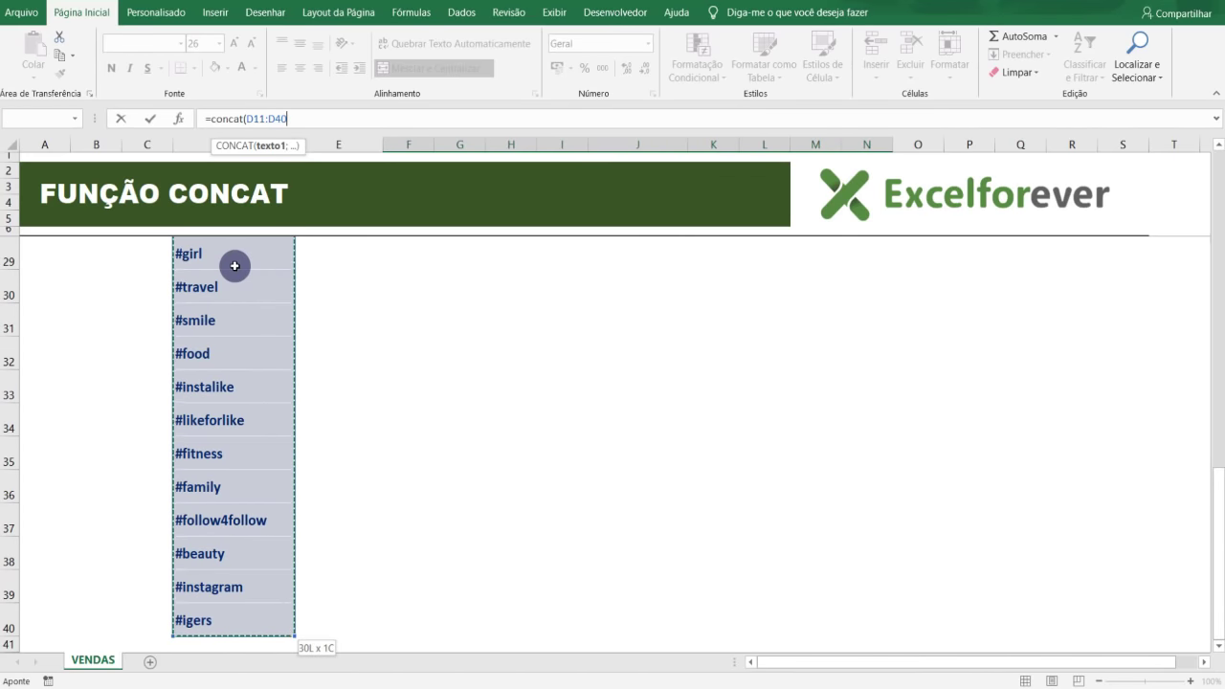
{"action": "type", "text": ")"}
{"action": "key", "text": "Return"}
{"action": "scroll", "coordinate": [234, 266], "scroll_direction": "up", "scroll_amount": 7}
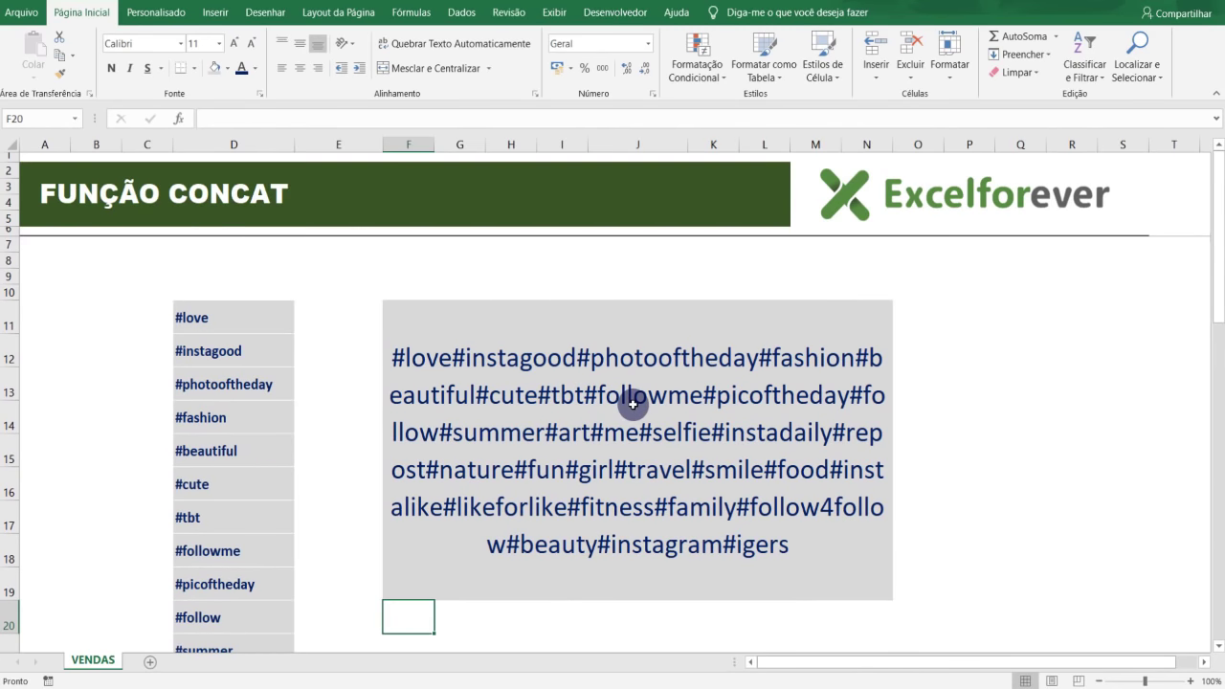
{"action": "left_click", "coordinate": [373, 355]}
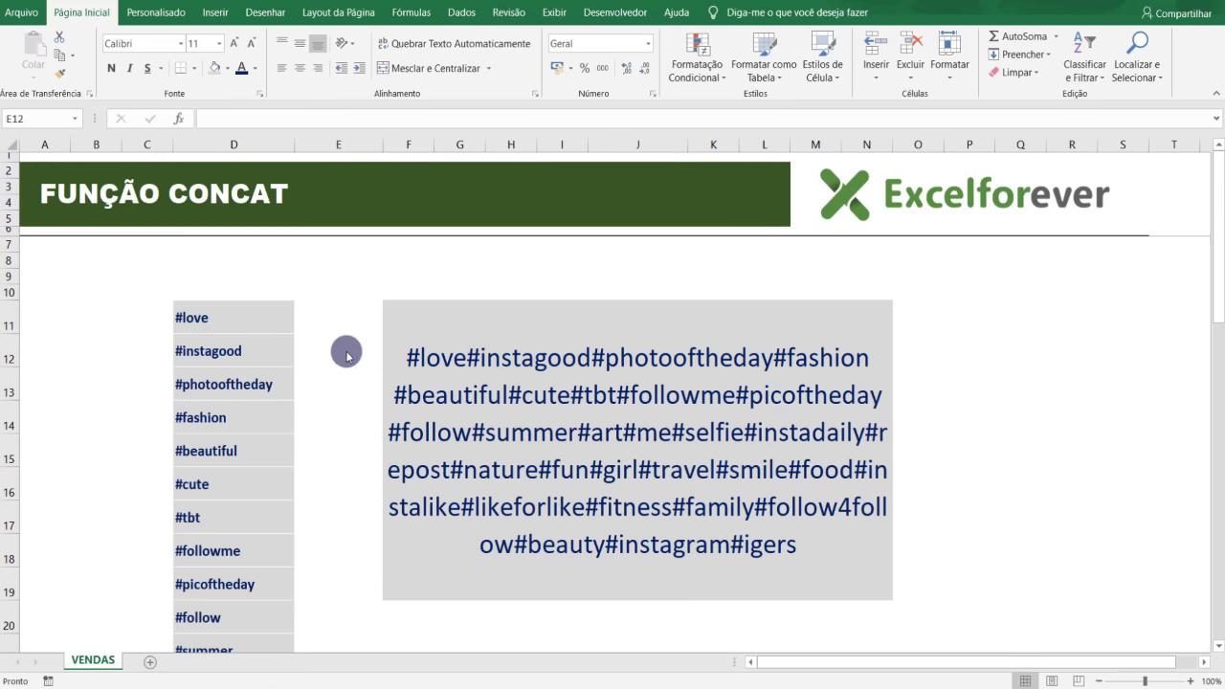
{"action": "left_click", "coordinate": [351, 343]}
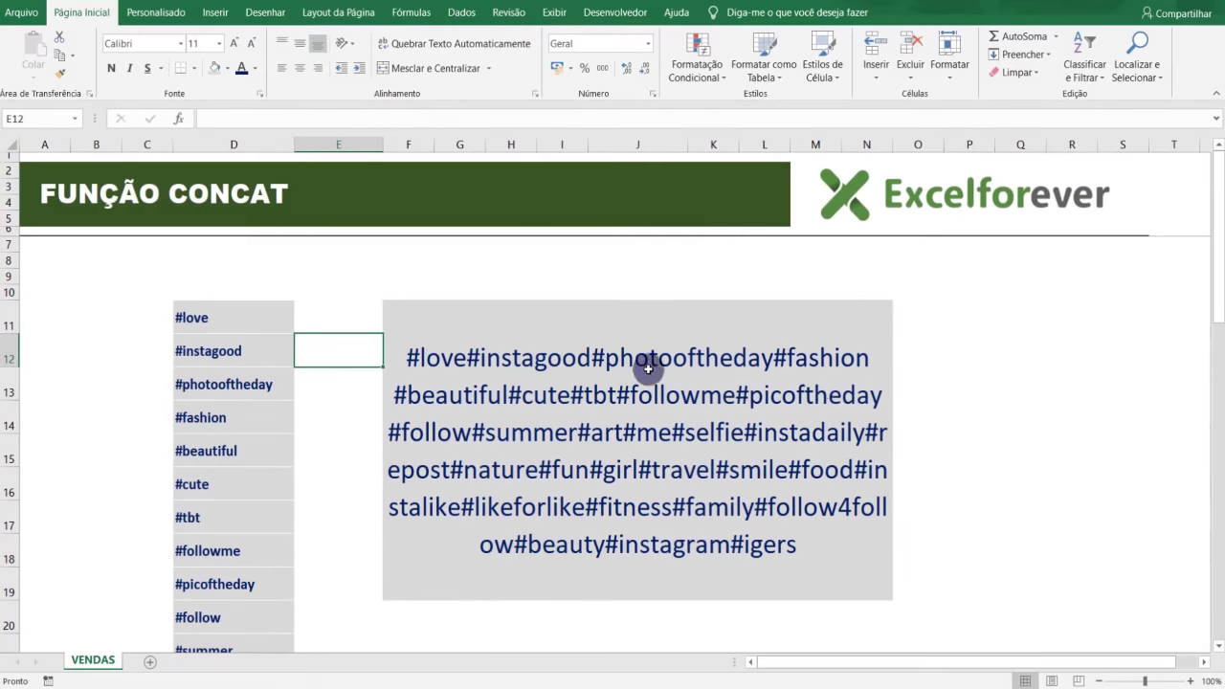
{"action": "left_click", "coordinate": [986, 346]}
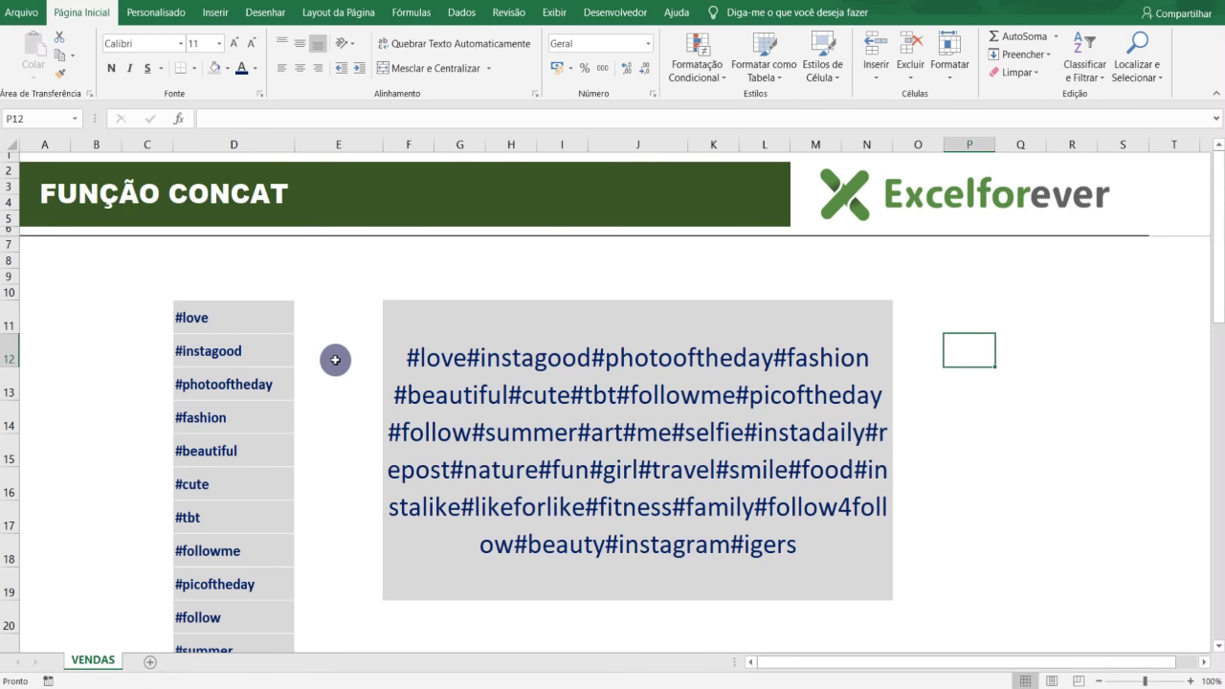
{"action": "left_click", "coordinate": [332, 325]}
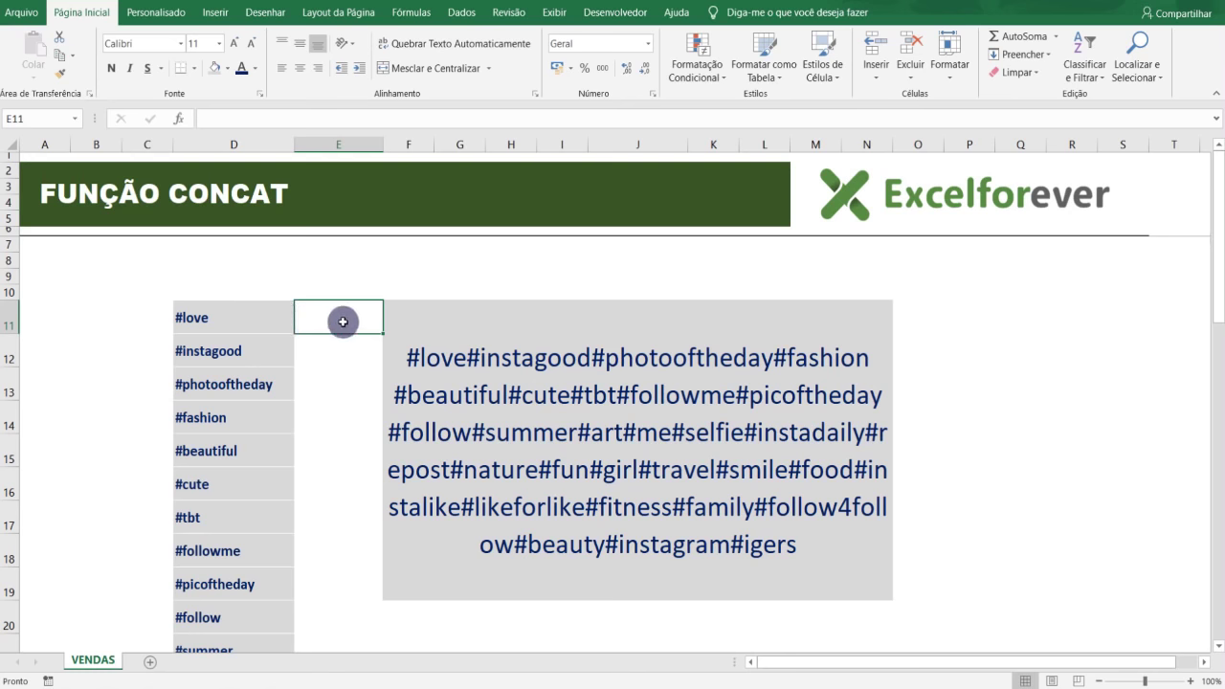
- Copy the space in E11 down into E12 through E40
{"action": "type", "text": "="}
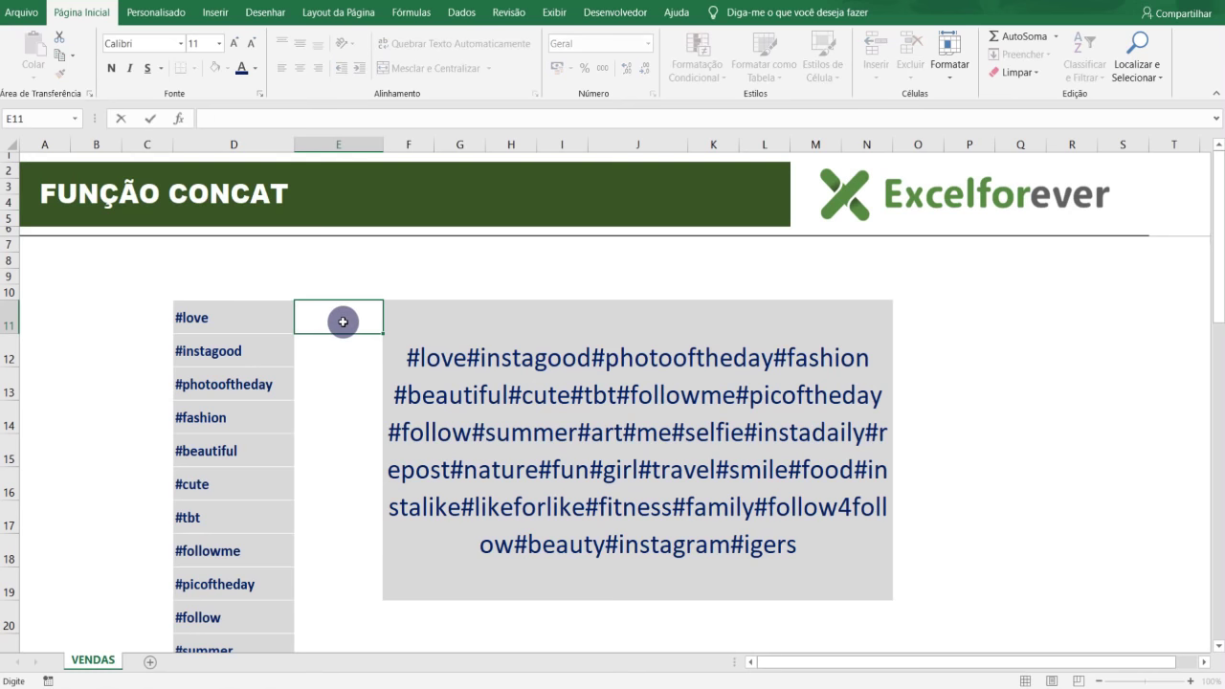
{"action": "key", "text": "Escape"}
{"action": "key", "text": "ctrl+c"}
{"action": "mouse_move", "coordinate": [341, 323]}
{"action": "left_mouse_down"}
{"action": "mouse_move", "coordinate": [369, 684]}
{"action": "mouse_move", "coordinate": [347, 617]}
{"action": "left_mouse_up"}
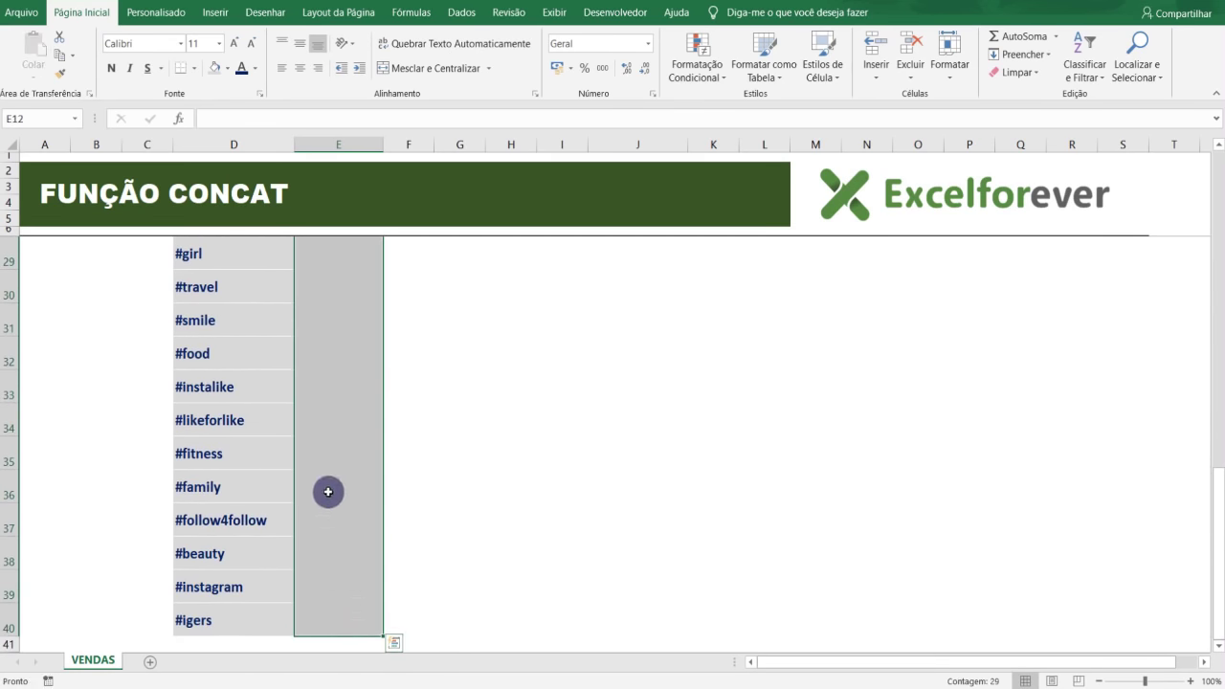
{"action": "key", "text": "Return"}
- Re-enter the merged cell as =CONCAT(D11:E40) so the hashtags appear space-separated
{"action": "left_click", "coordinate": [488, 403]}
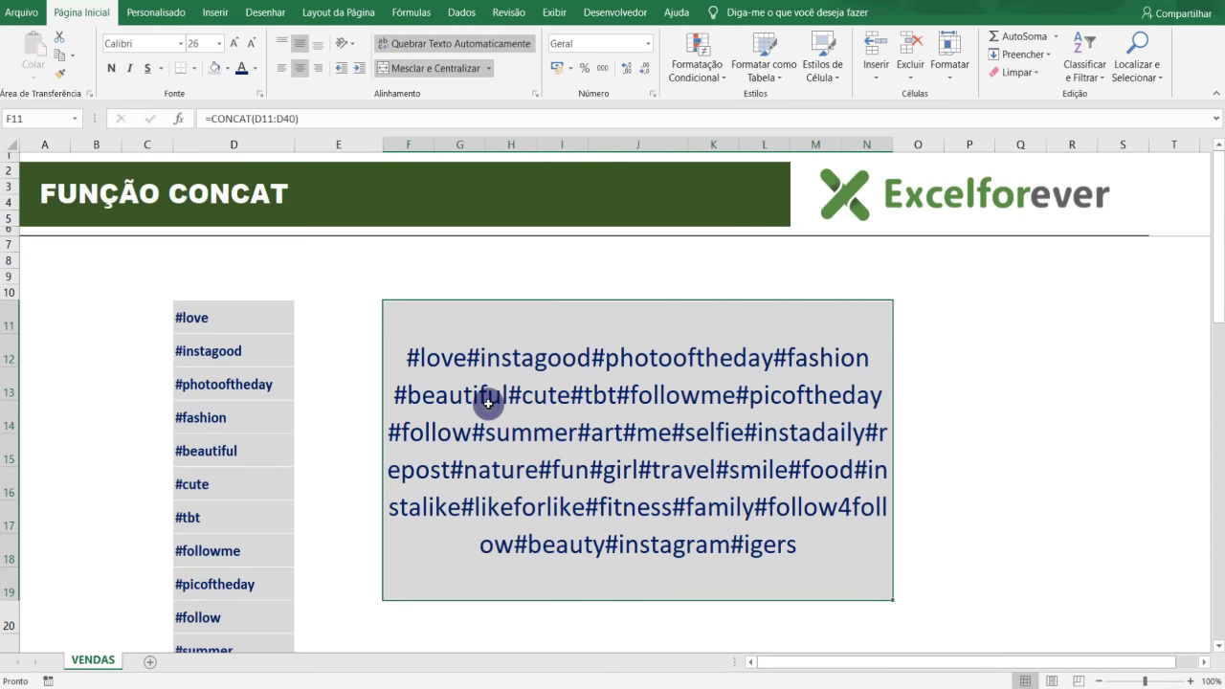
{"action": "key", "text": "Delete"}
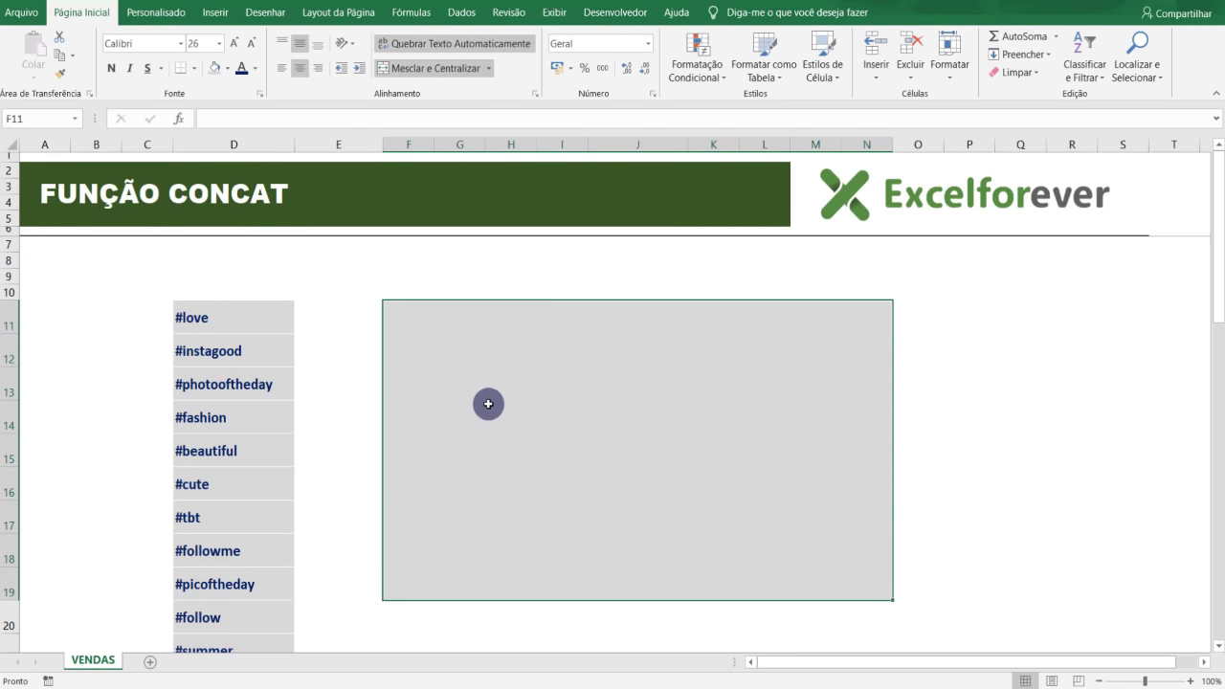
{"action": "type", "text": "=concat"}
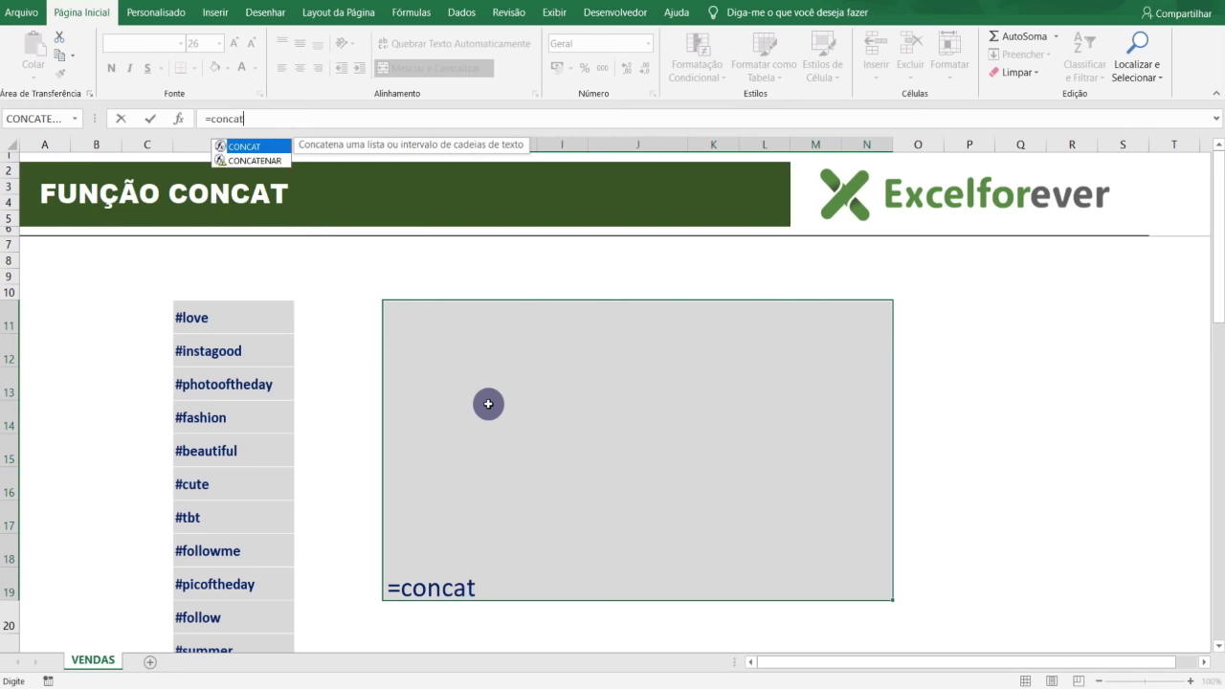
{"action": "type", "text": "("}
{"action": "mouse_move", "coordinate": [229, 320]}
{"action": "left_mouse_down"}
{"action": "mouse_move", "coordinate": [338, 329]}
{"action": "mouse_move", "coordinate": [349, 491]}
{"action": "mouse_move", "coordinate": [226, 326]}
{"action": "mouse_move", "coordinate": [312, 339]}
{"action": "mouse_move", "coordinate": [328, 389]}
{"action": "mouse_move", "coordinate": [317, 460]}
{"action": "left_mouse_up"}
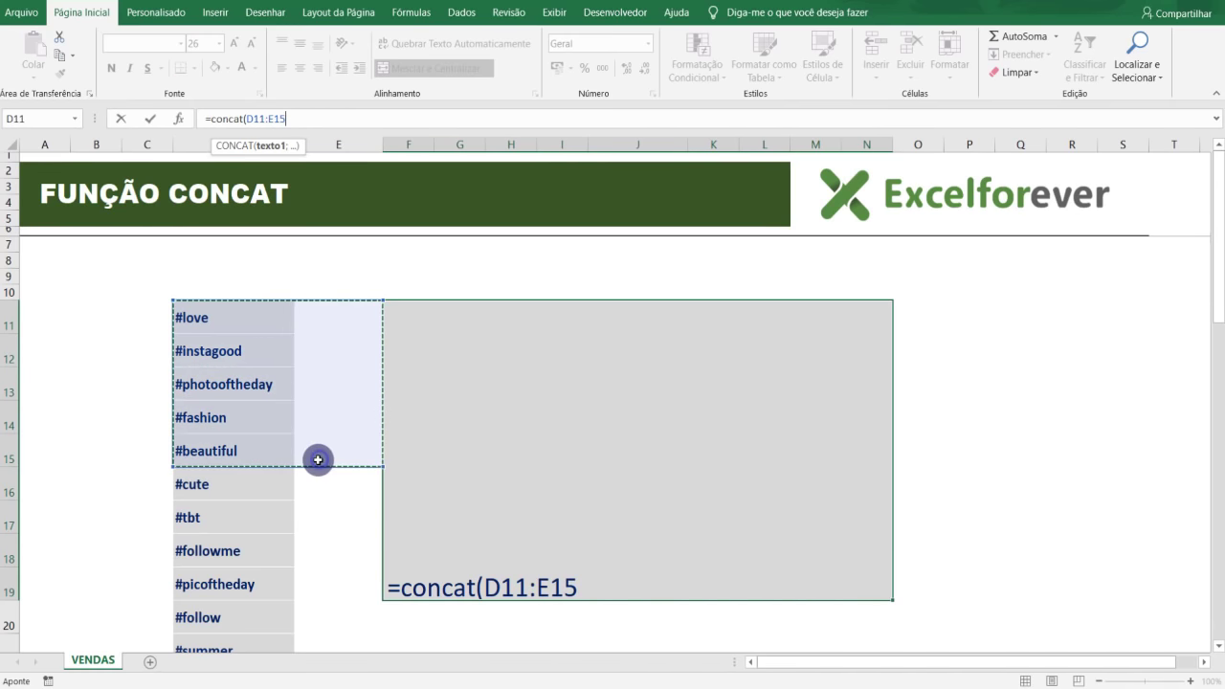
{"action": "scroll", "coordinate": [317, 460], "scroll_direction": "down", "scroll_amount": 6}
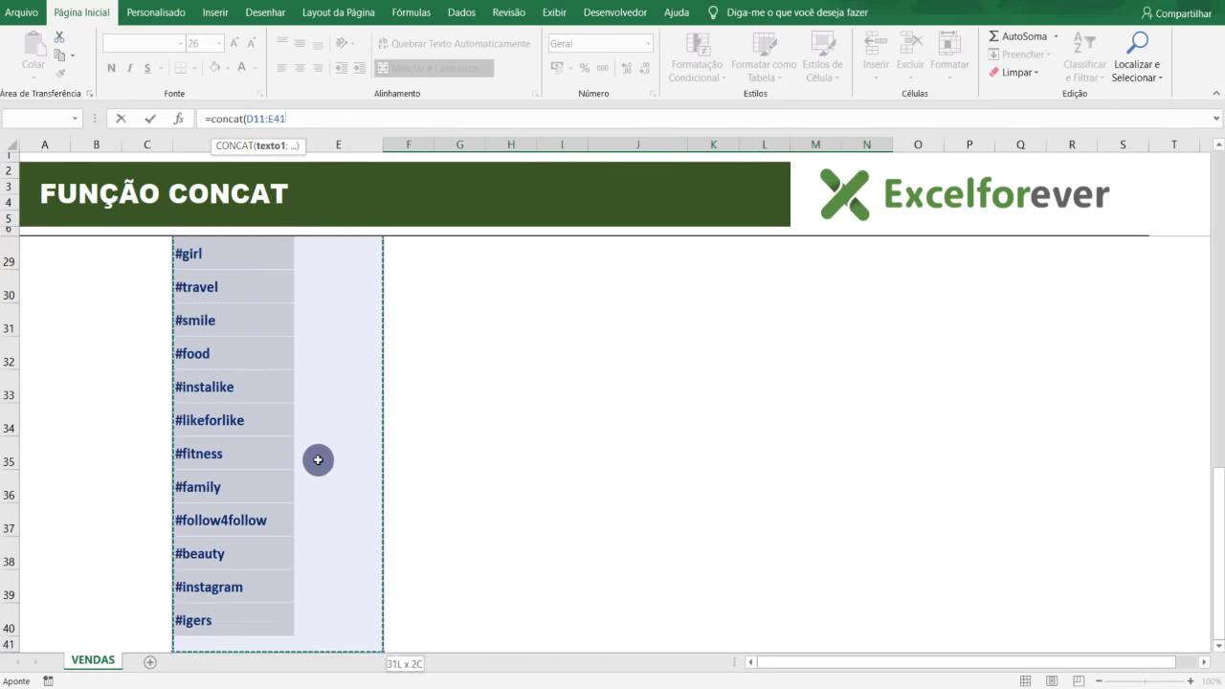
{"action": "key", "text": "Return"}
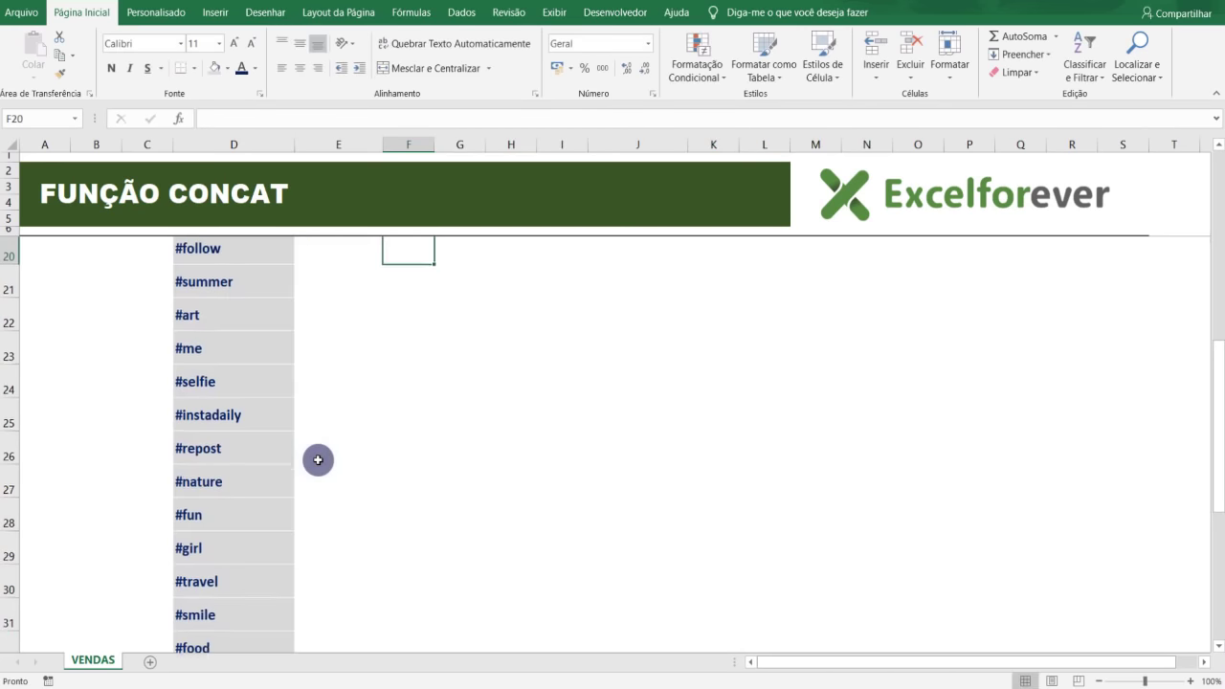
{"action": "scroll", "coordinate": [363, 365], "scroll_direction": "up", "scroll_amount": 4}
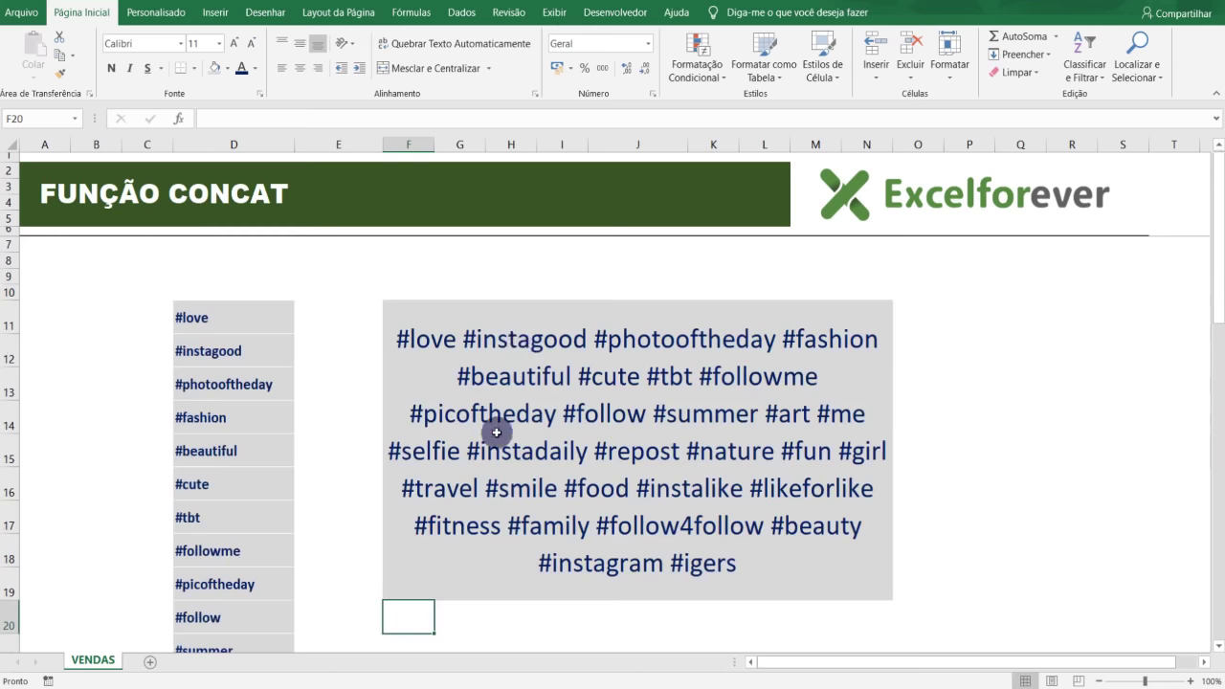
{"action": "left_click", "coordinate": [554, 428]}
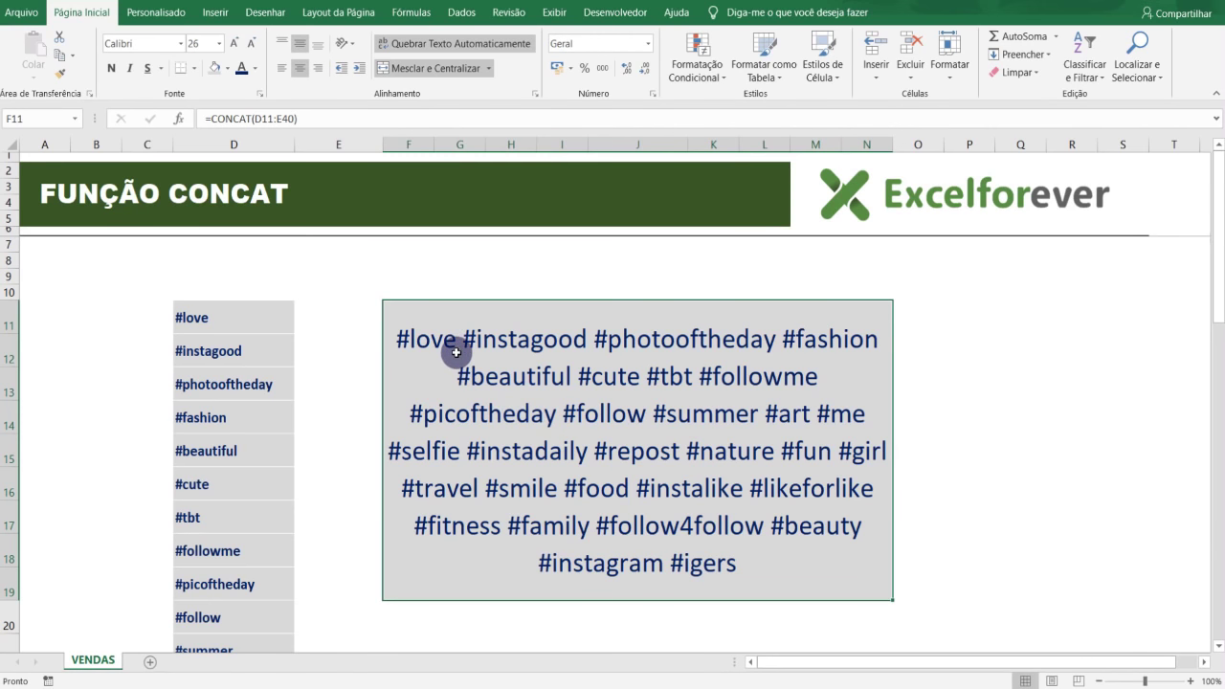
- Inspect E11 and column E, then delete the CONCAT formula from the merged gray cell
{"action": "left_click", "coordinate": [340, 319]}
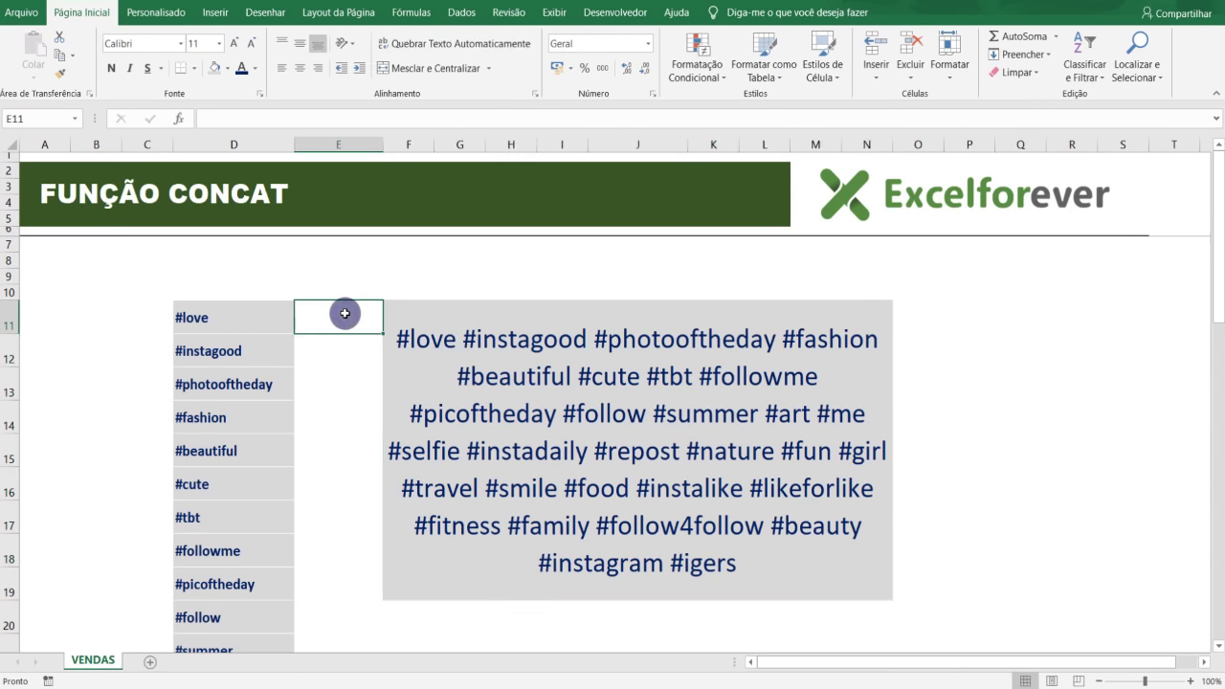
{"action": "left_click", "coordinate": [340, 145]}
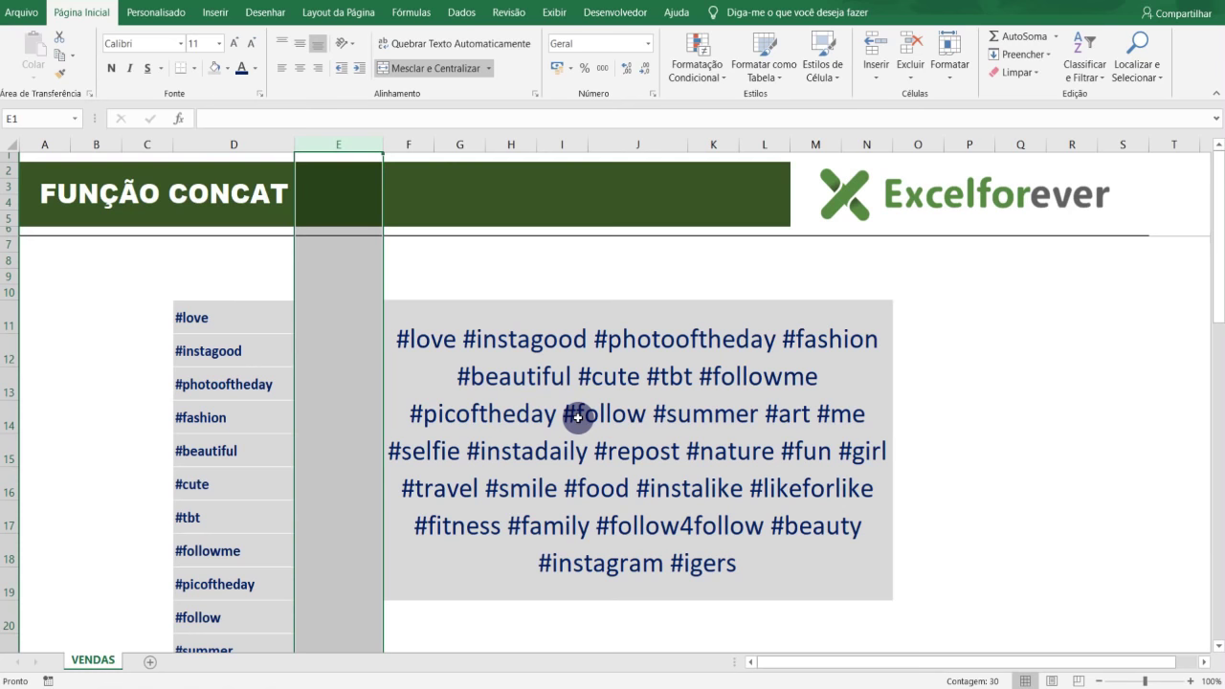
{"action": "left_click", "coordinate": [520, 398]}
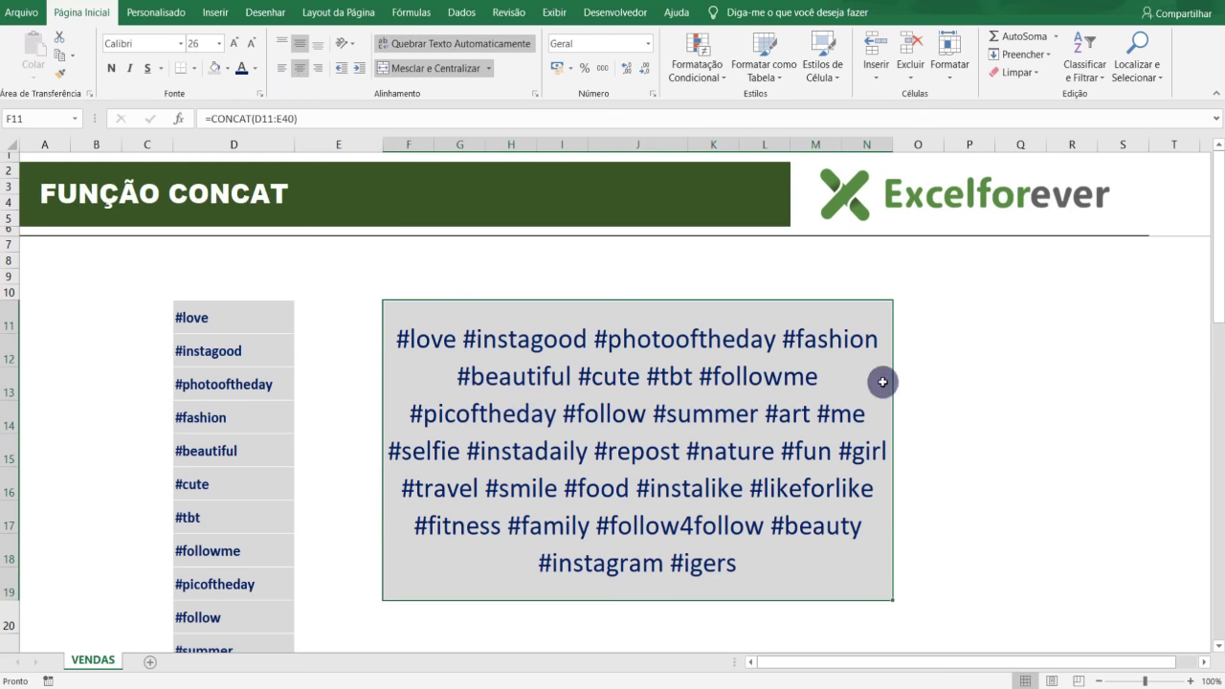
{"action": "left_click", "coordinate": [970, 378]}
{"action": "left_click", "coordinate": [613, 618]}
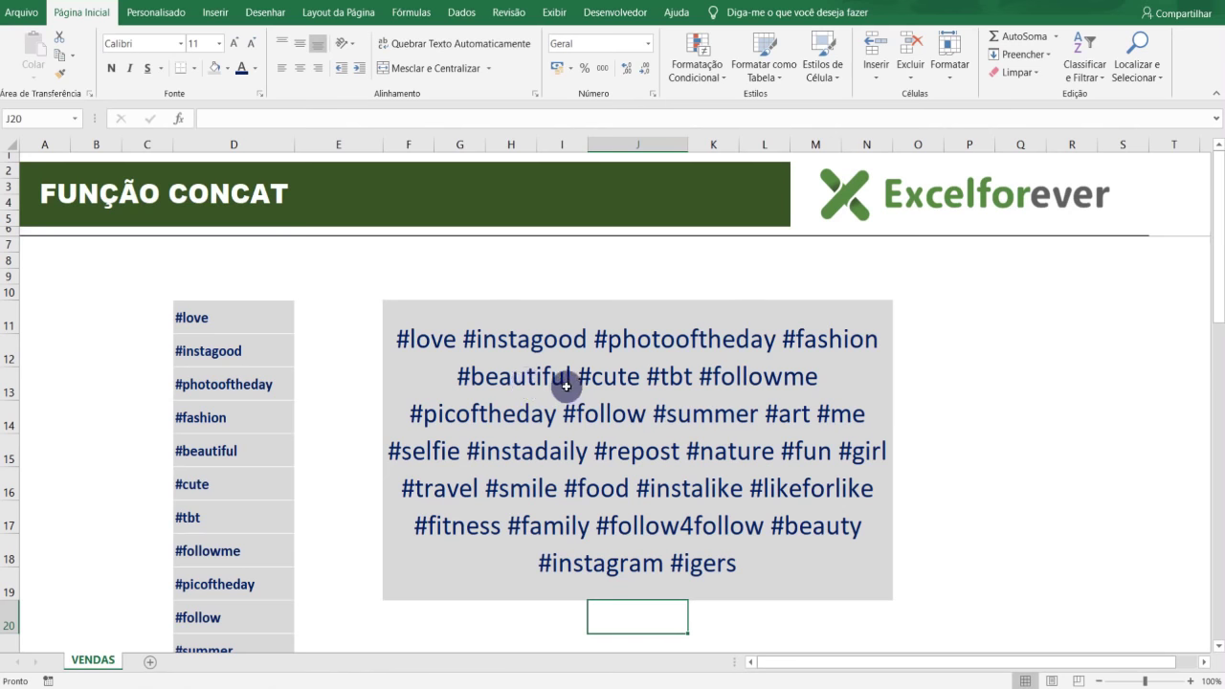
{"action": "left_click", "coordinate": [567, 385]}
{"action": "key", "text": "Delete"}
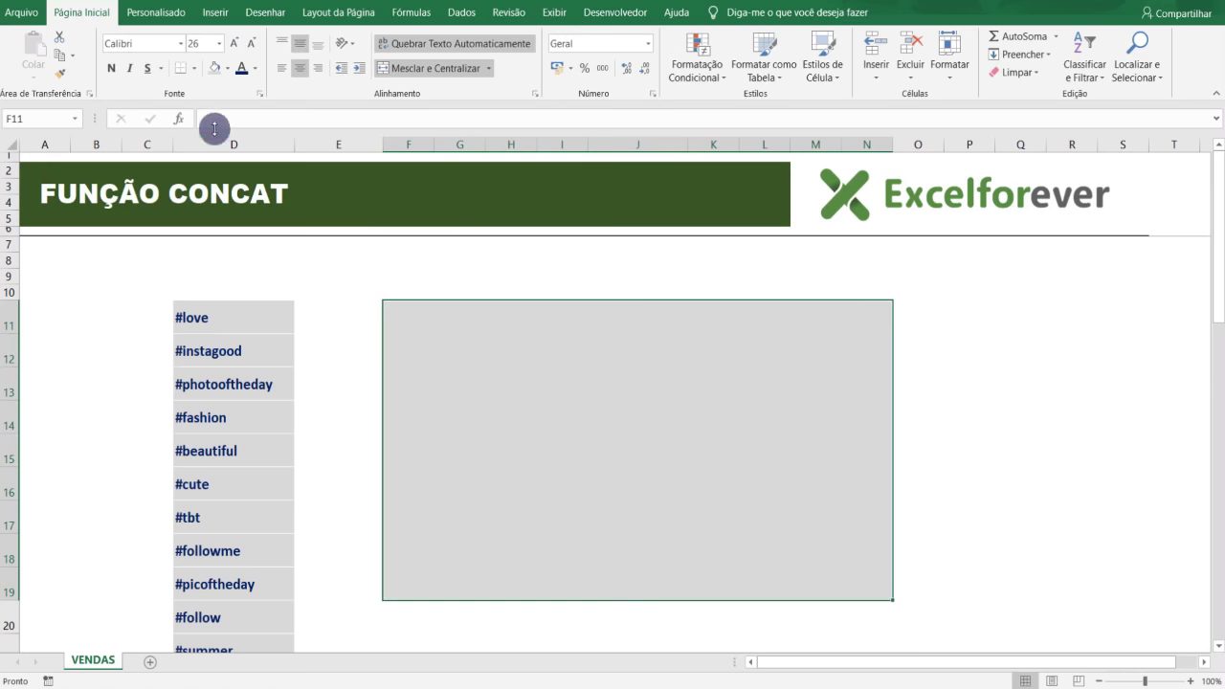
- Insert CONCATENAR via the function search and set Texto1 to D11
{"action": "left_click", "coordinate": [177, 120]}
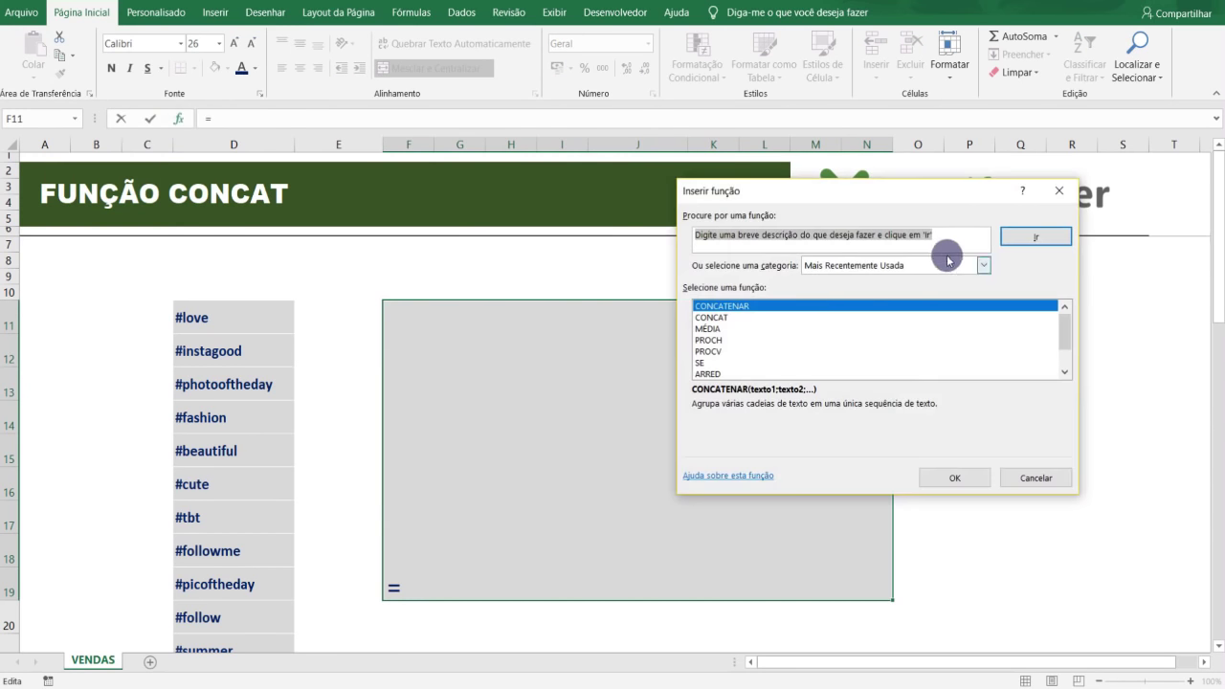
{"action": "type", "text": "concatenar"}
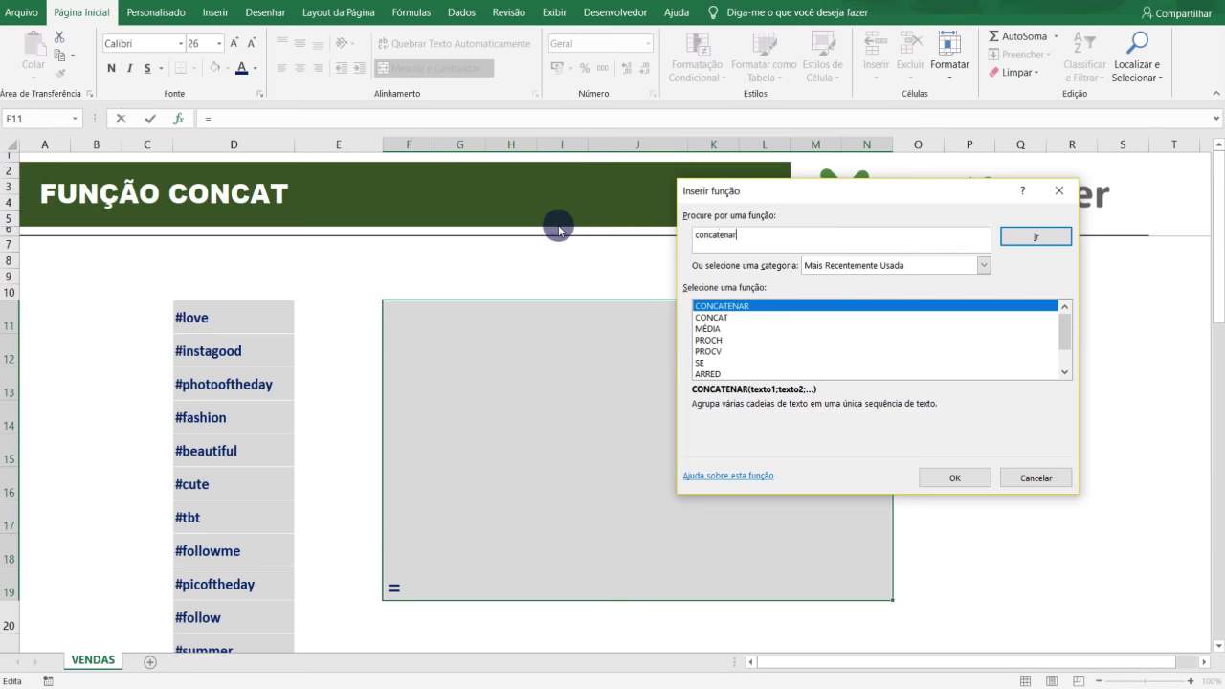
{"action": "left_click", "coordinate": [1036, 237]}
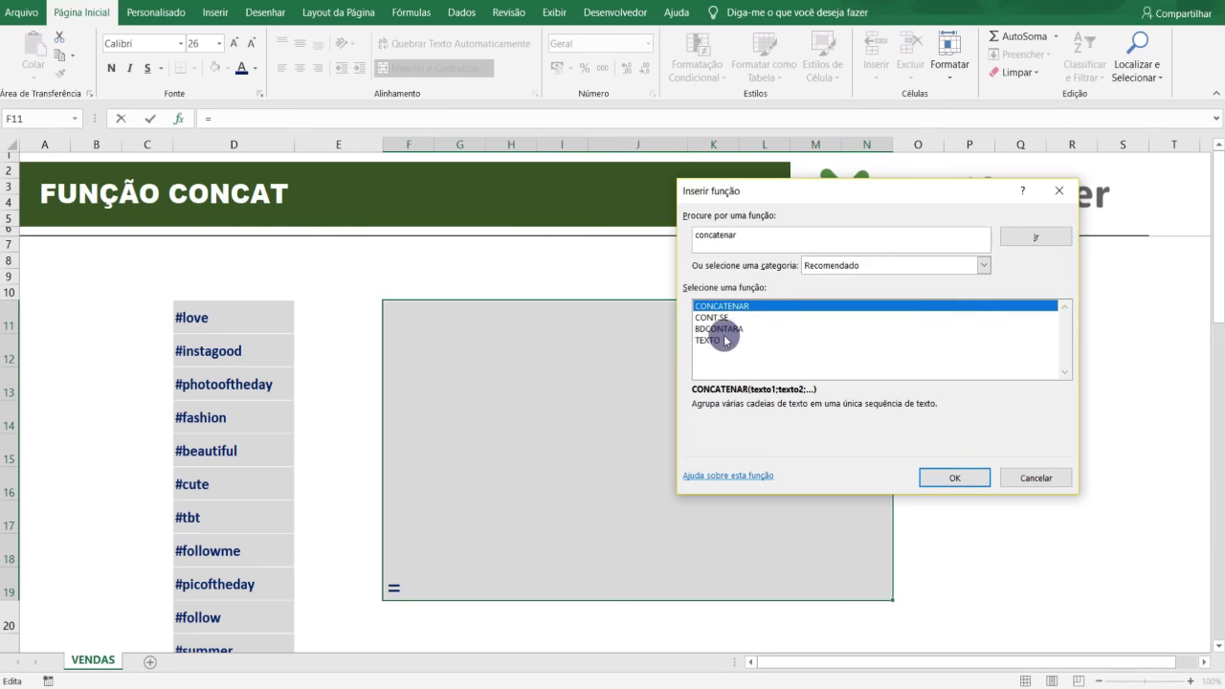
{"action": "double_click", "coordinate": [733, 306]}
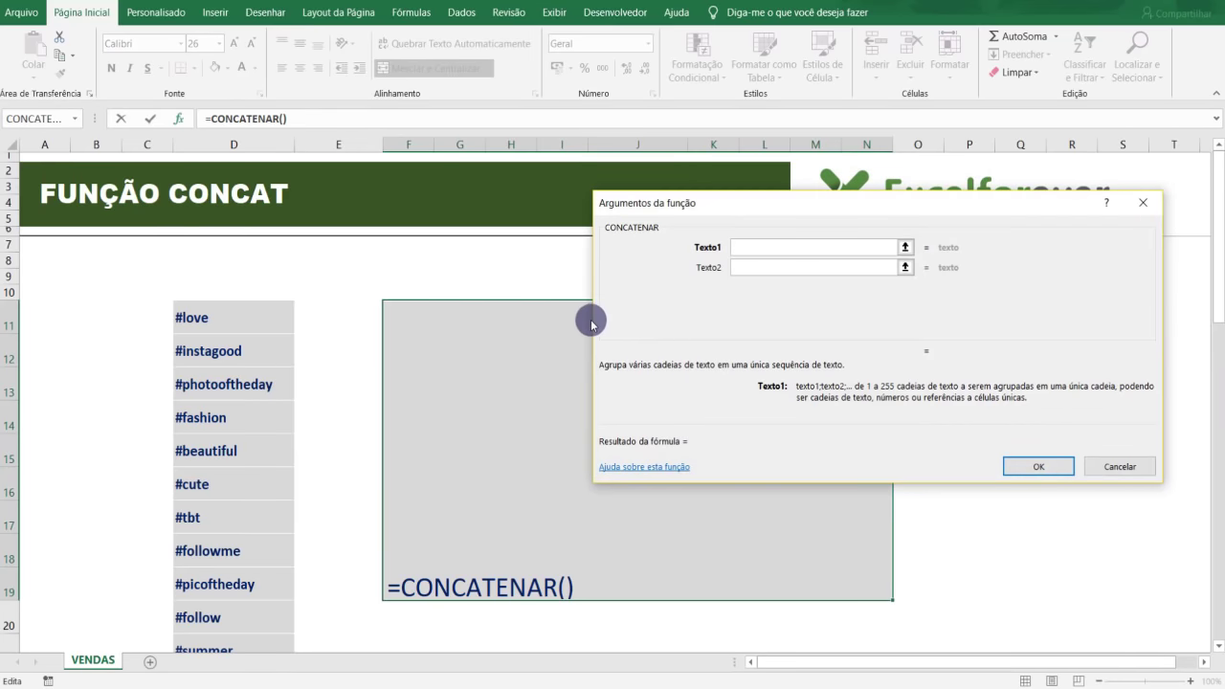
{"action": "left_click", "coordinate": [905, 247]}
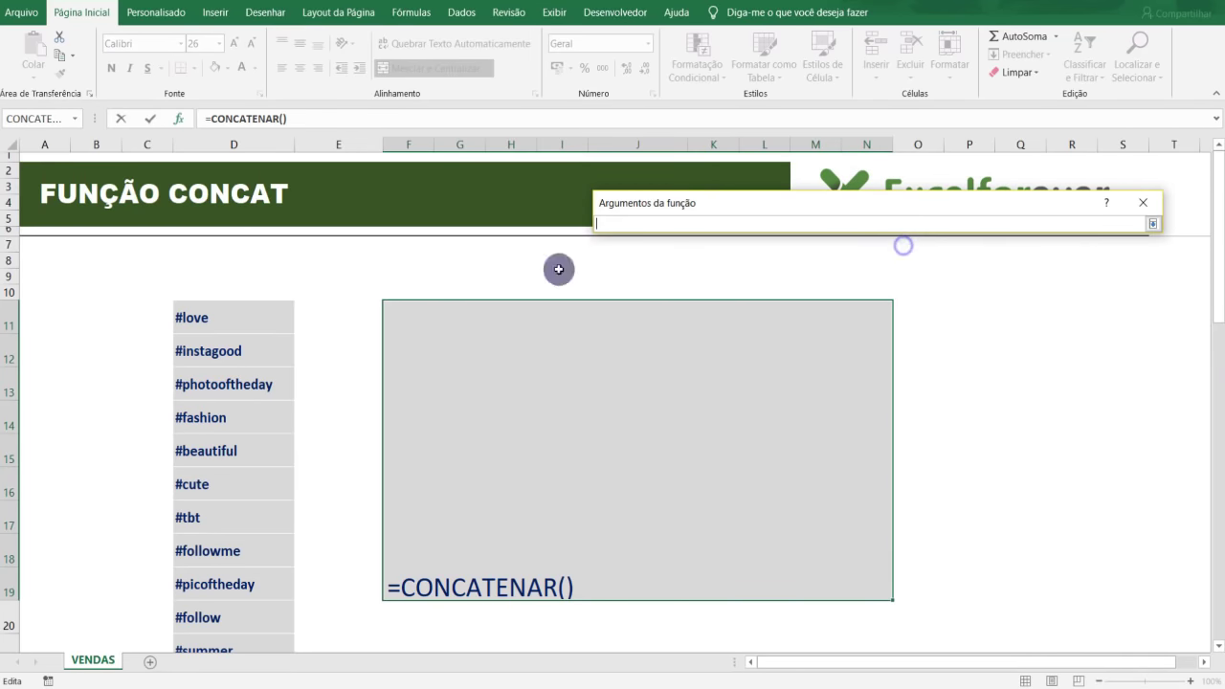
{"action": "left_click", "coordinate": [225, 316]}
{"action": "key", "text": "Return"}
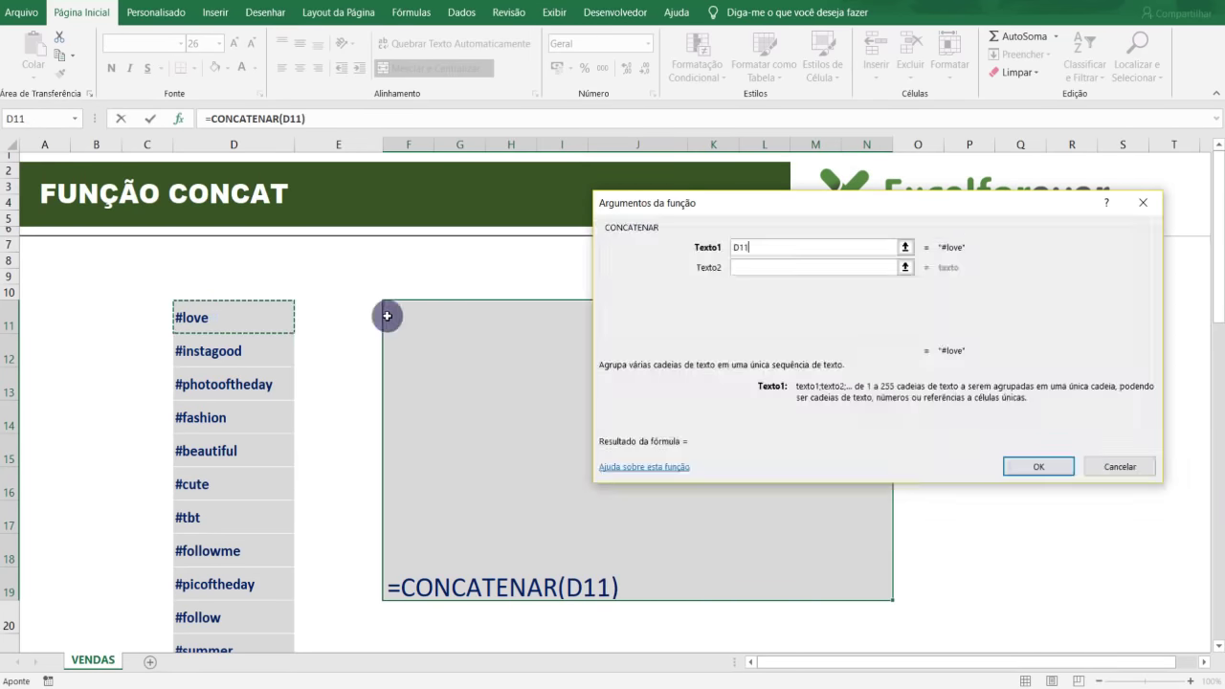
- Set Texto2–Texto4 to D12, D13 and D14, confirm, then delete the formula
{"action": "left_click", "coordinate": [903, 266]}
{"action": "left_click", "coordinate": [201, 349]}
{"action": "key", "text": "Return"}
{"action": "left_click", "coordinate": [904, 285]}
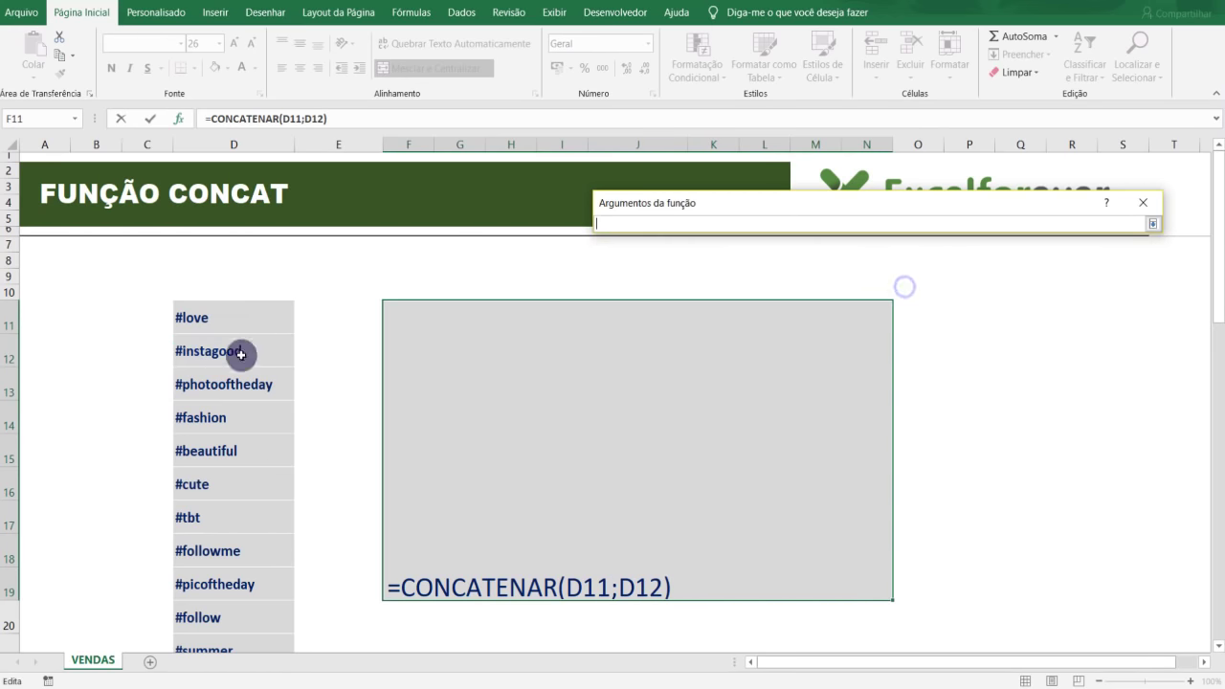
{"action": "left_click", "coordinate": [215, 384]}
{"action": "key", "text": "Return"}
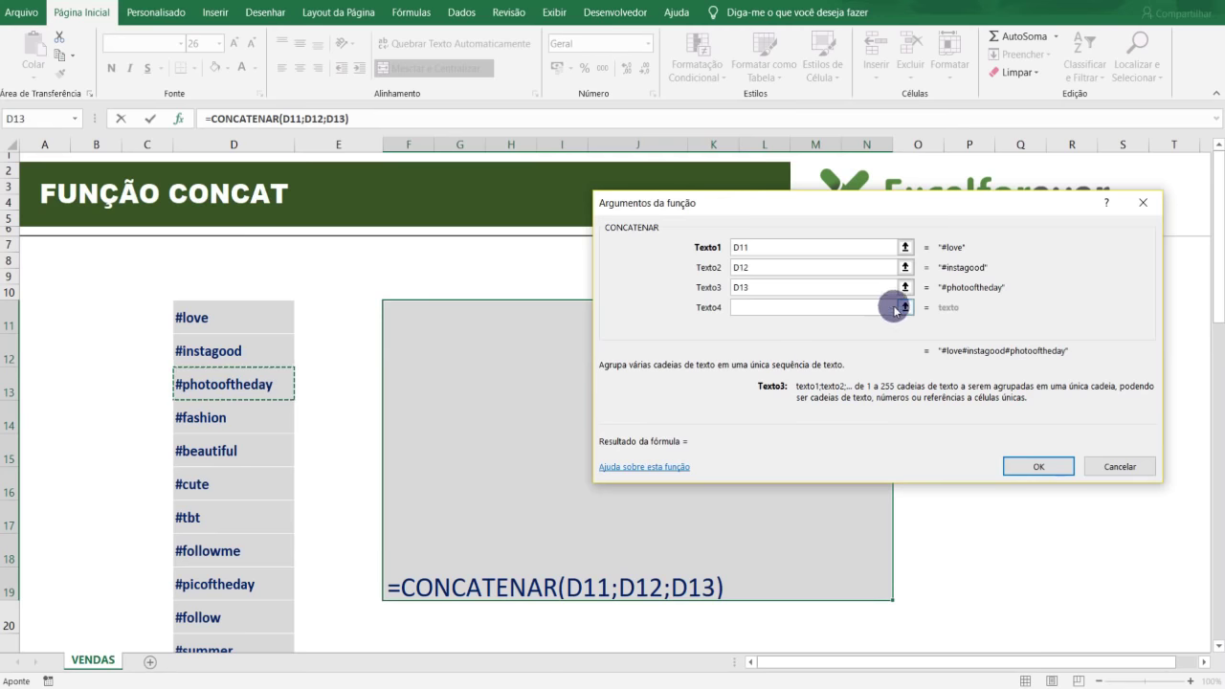
{"action": "left_click", "coordinate": [900, 307]}
{"action": "left_click", "coordinate": [228, 418]}
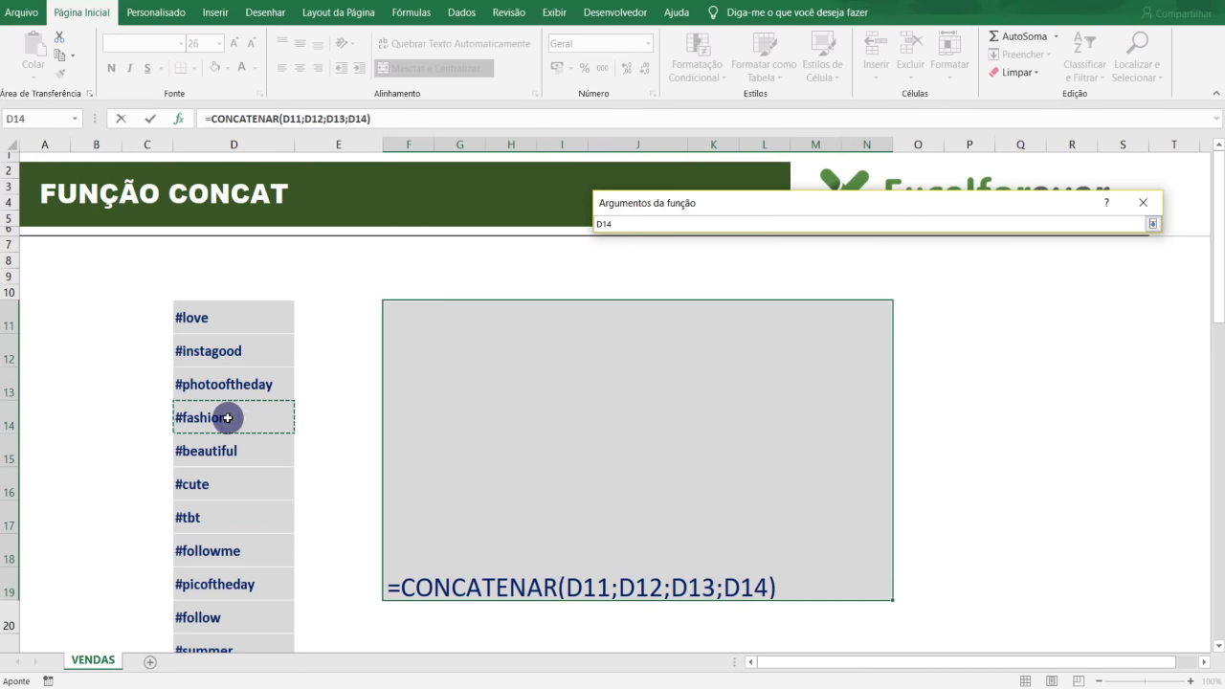
{"action": "key", "text": "Return"}
{"action": "left_click", "coordinate": [1029, 465]}
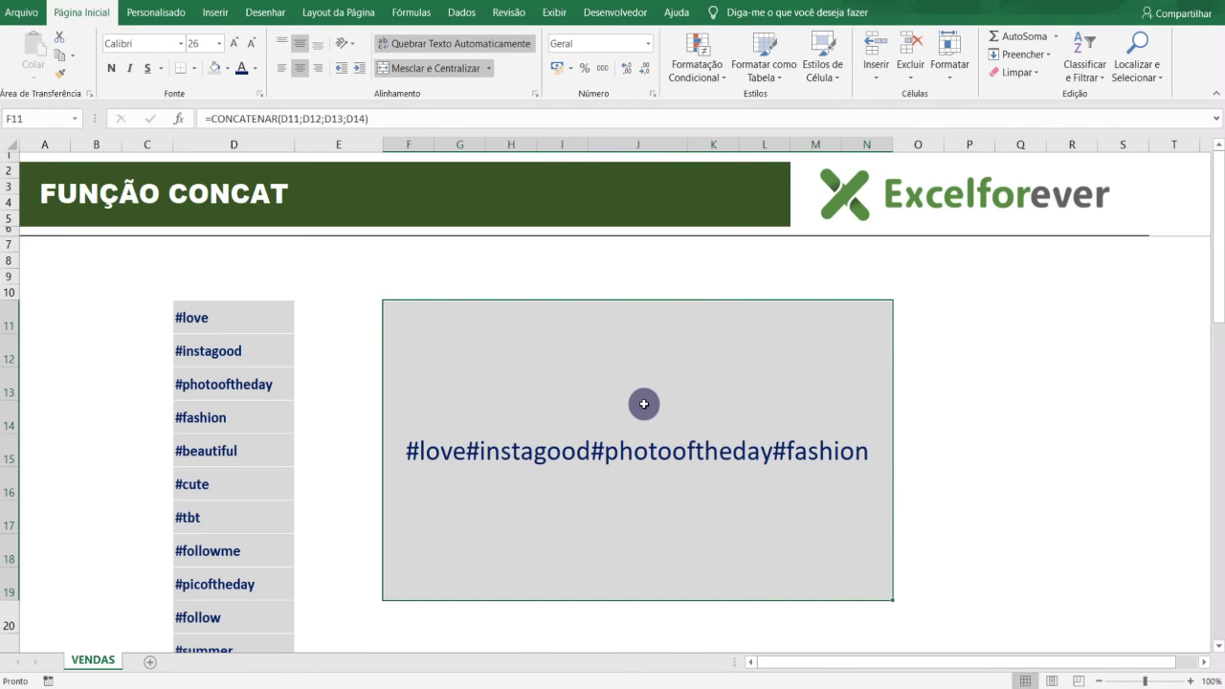
{"action": "key", "text": "Delete"}
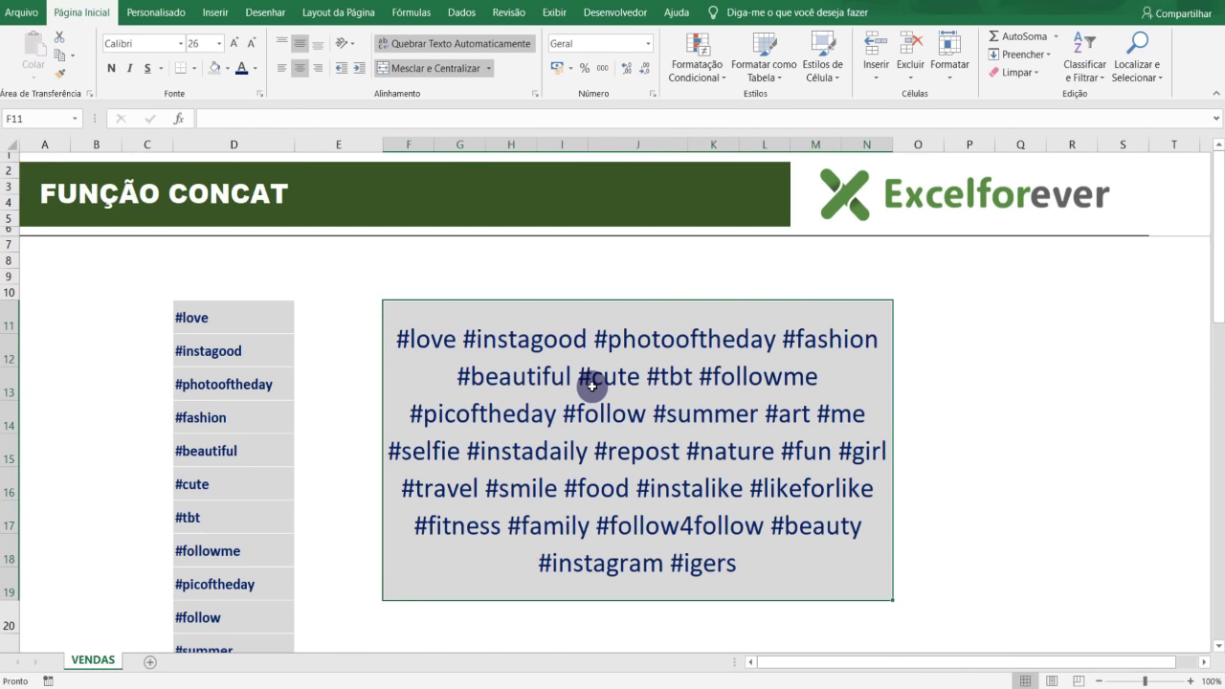
- Deselect the merged output cell by clicking an empty cell
{"action": "left_click", "coordinate": [1129, 381]}
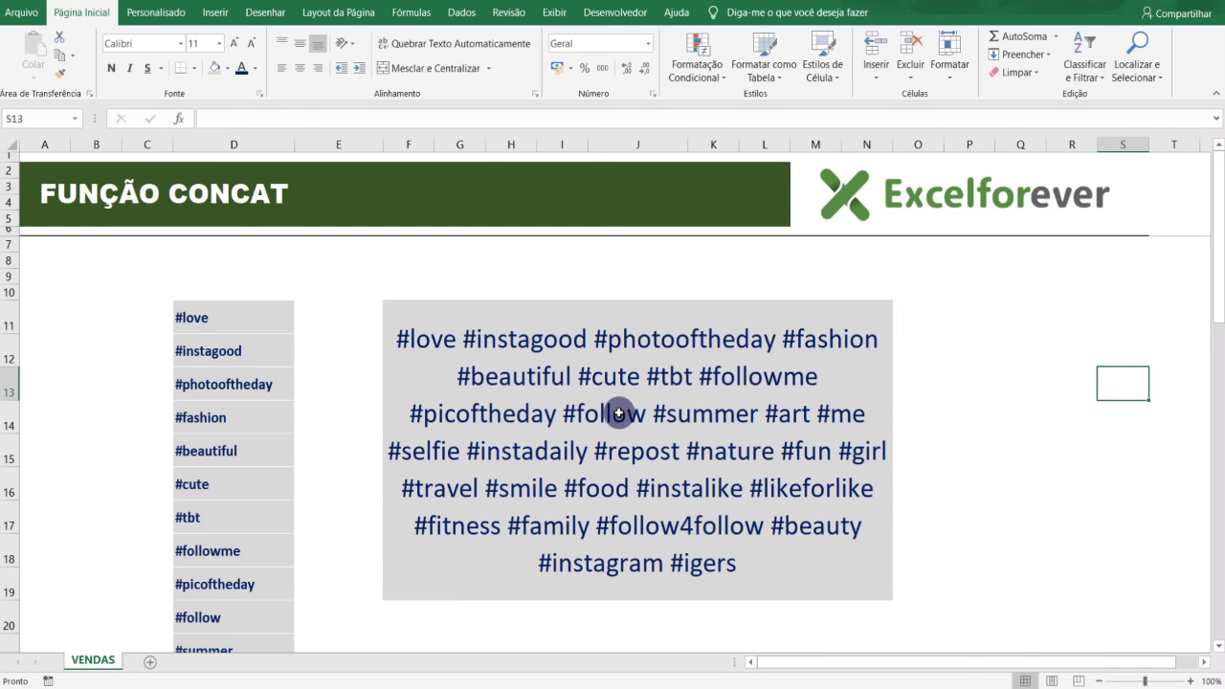